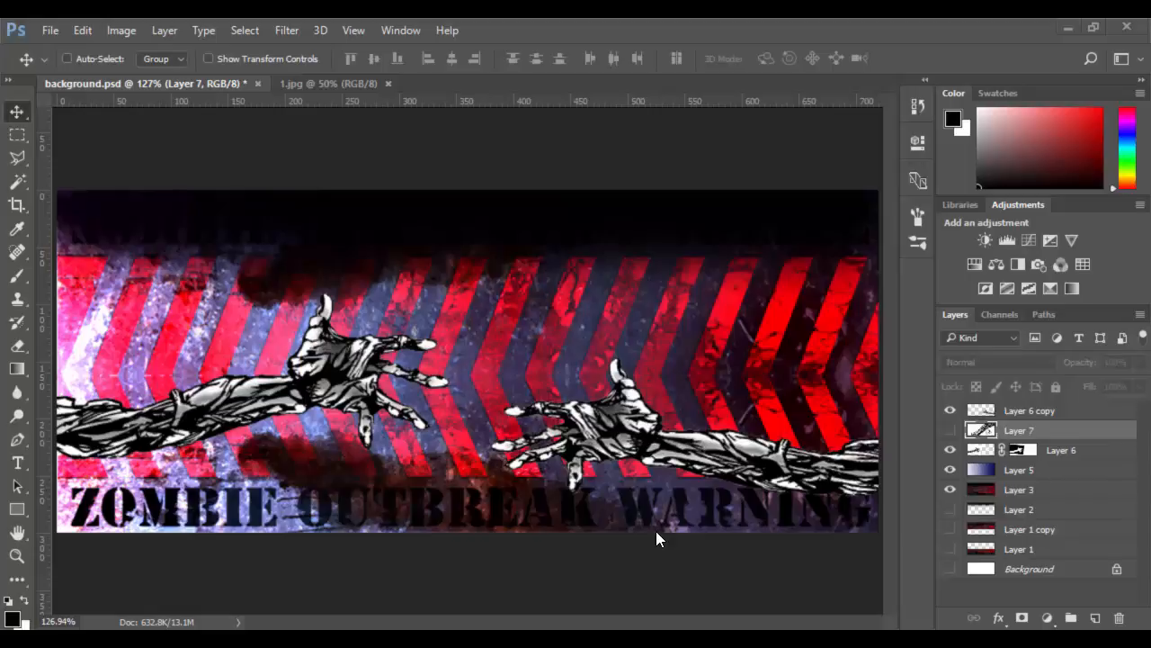
Show Layer 7 with the zombie arm from 1.jpg and duplicate it as Layer 7 copy.
click(950, 433)
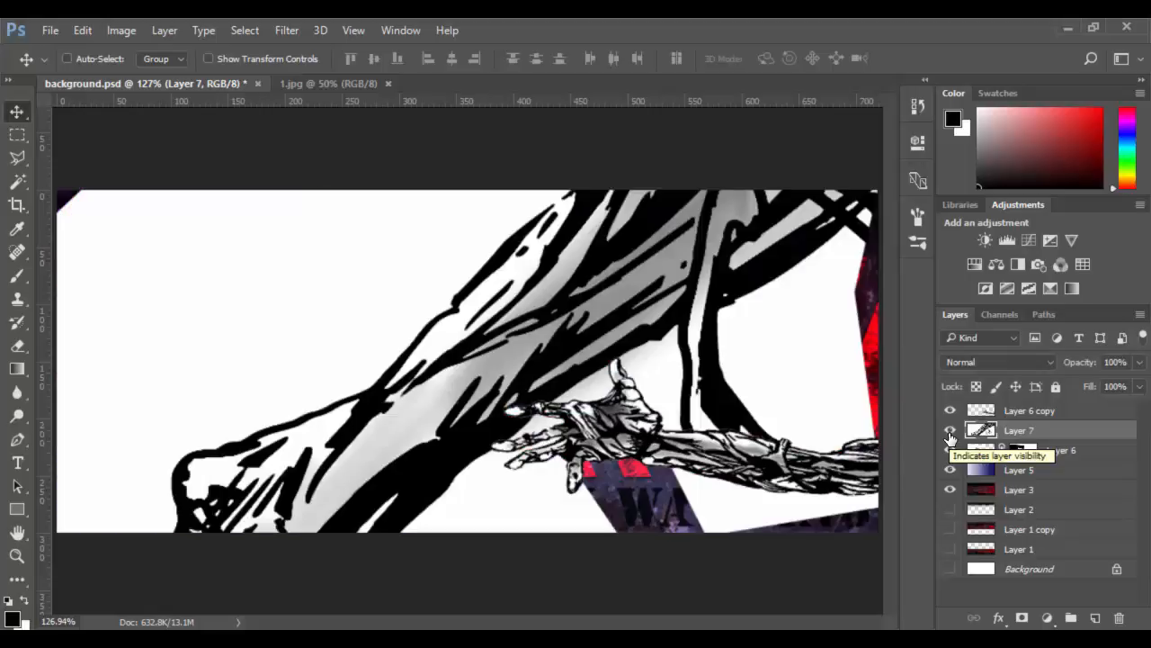
click(331, 81)
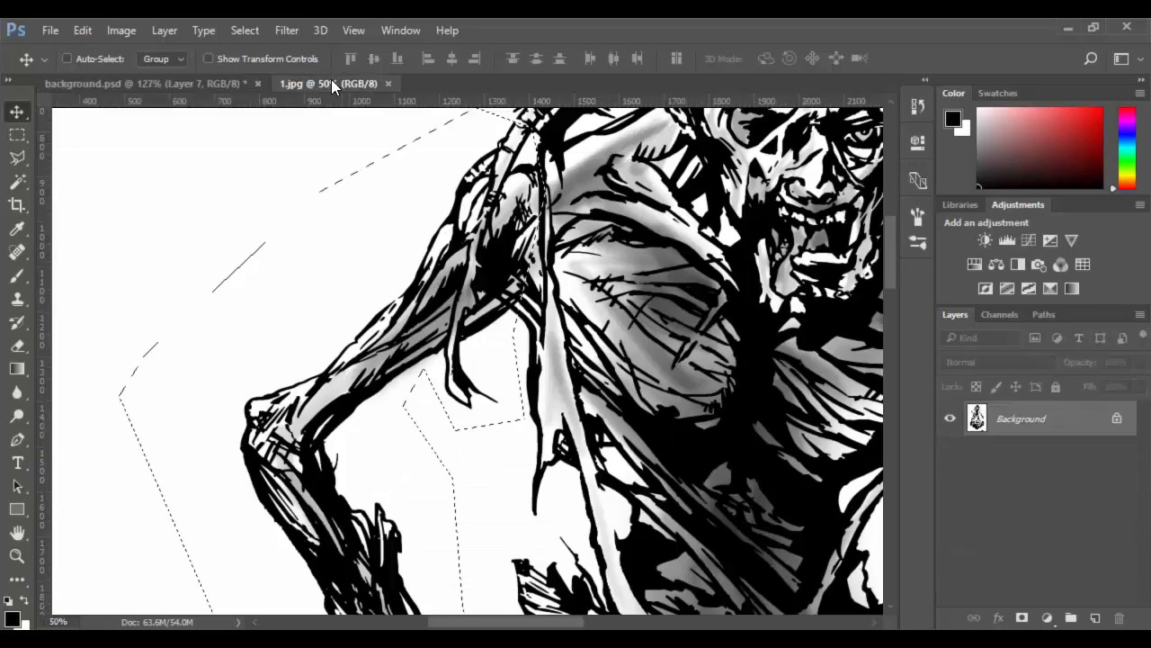
click(198, 82)
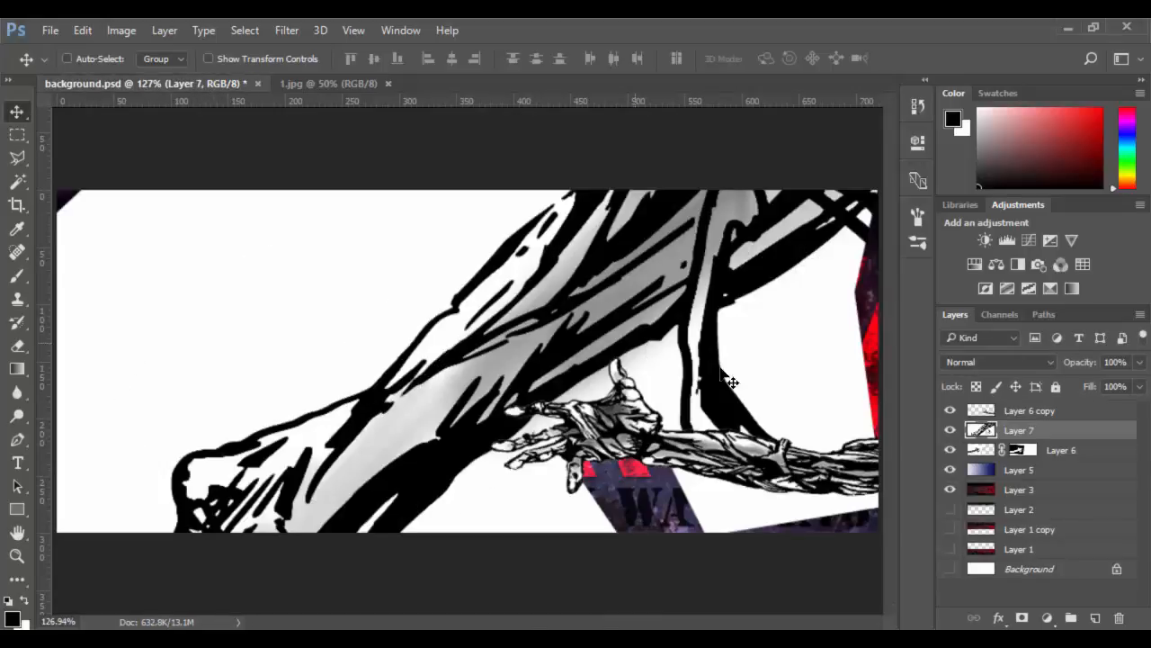
right_click(1089, 434)
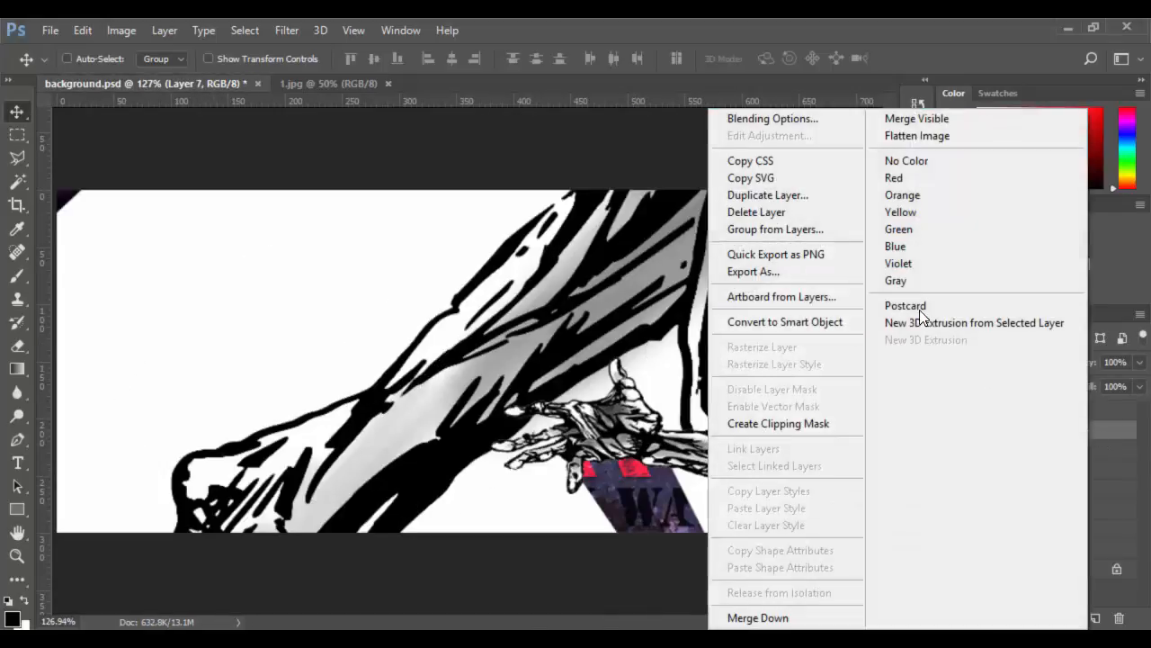
click(833, 194)
click(770, 222)
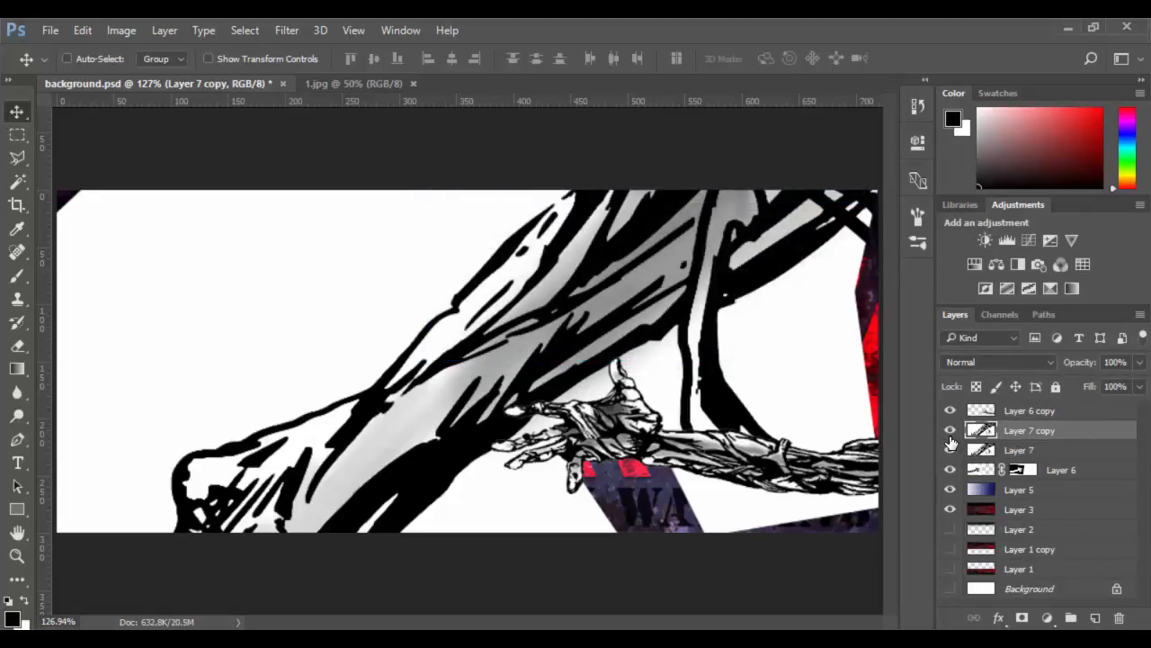
Convert Layer 7 copy to a smart object.
click(1080, 451)
click(1076, 433)
right_click(1074, 435)
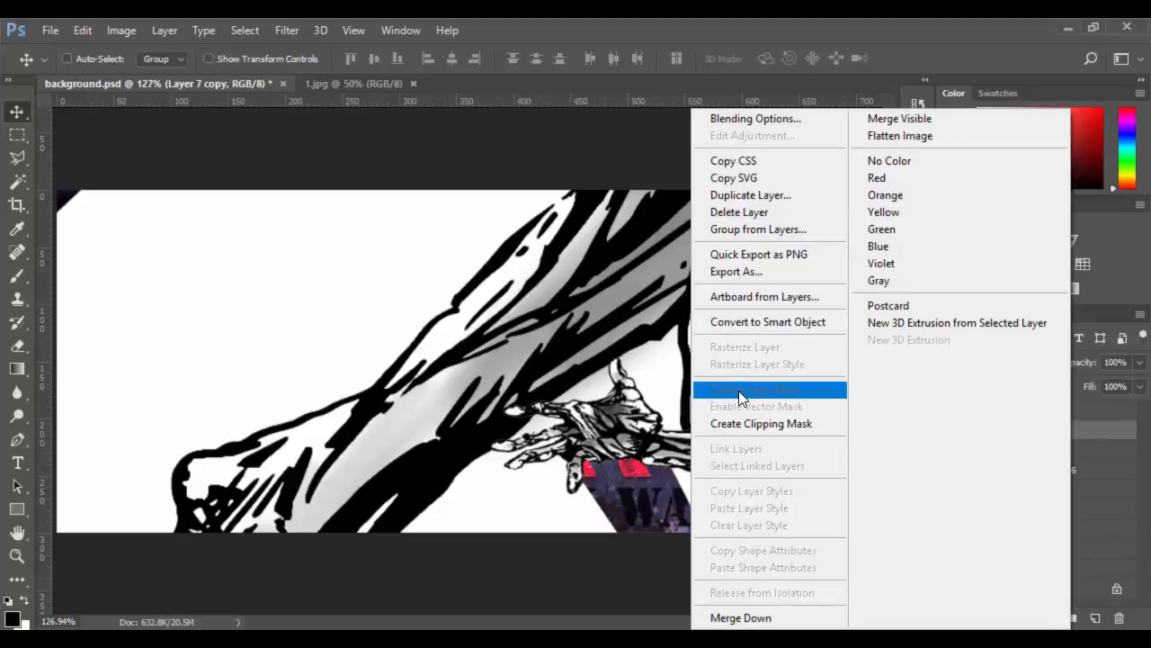
click(750, 322)
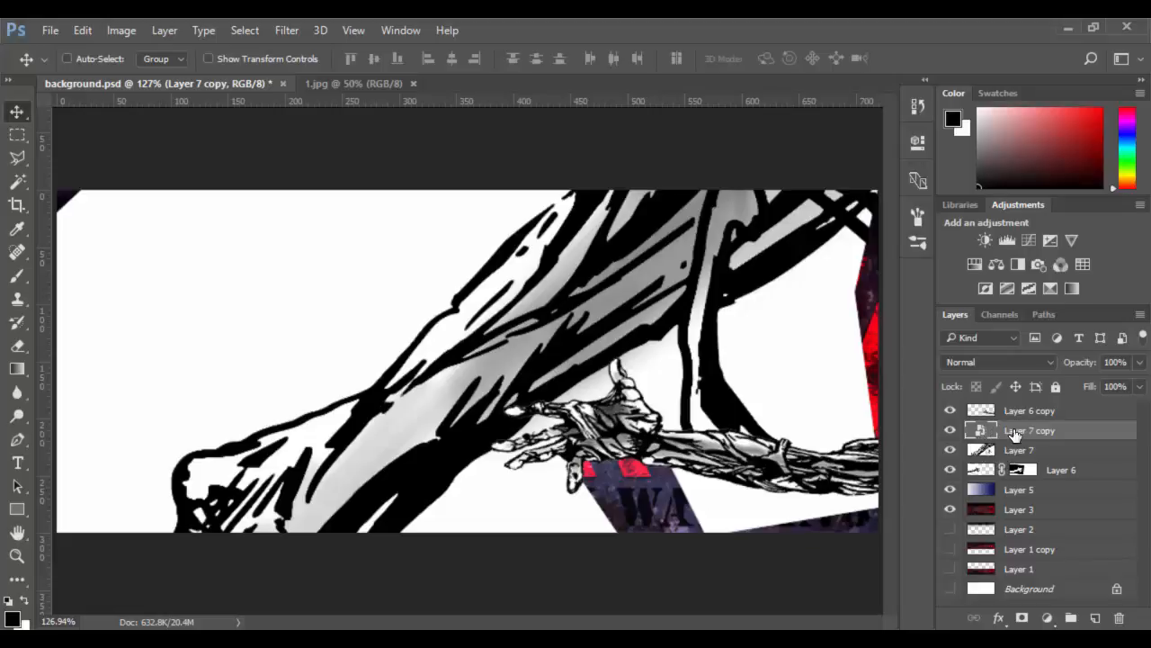
Hide the Layer 7 copy smart object and make the visible original Layer 7 the active layer.
click(952, 431)
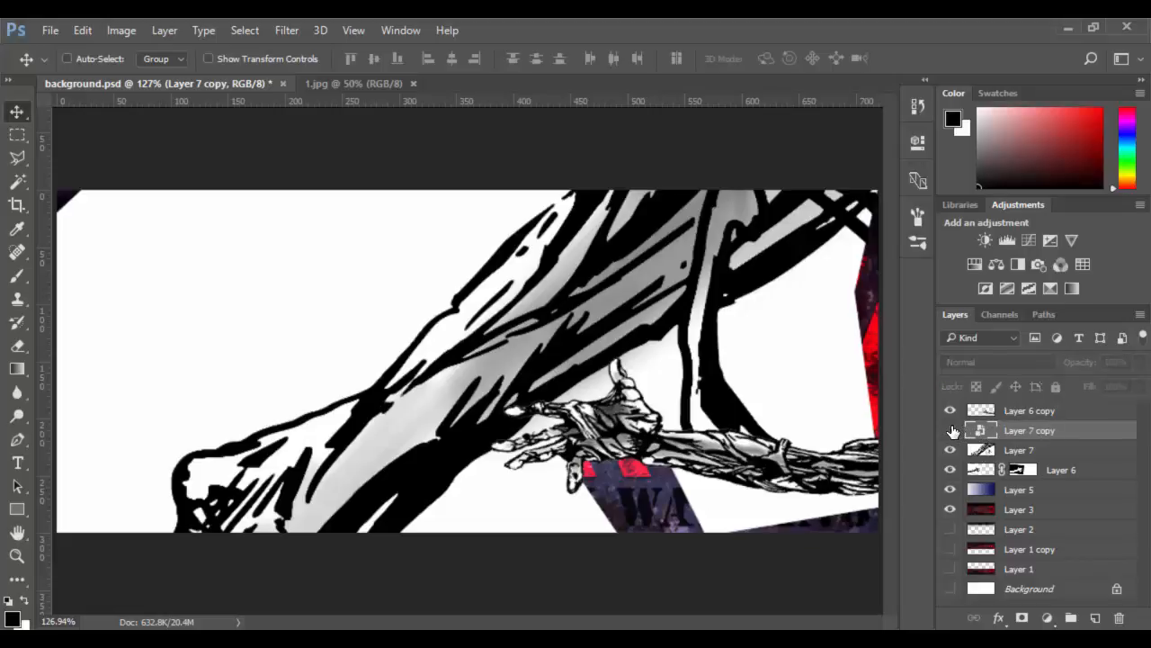
click(953, 432)
click(951, 432)
click(950, 451)
click(949, 452)
click(1043, 453)
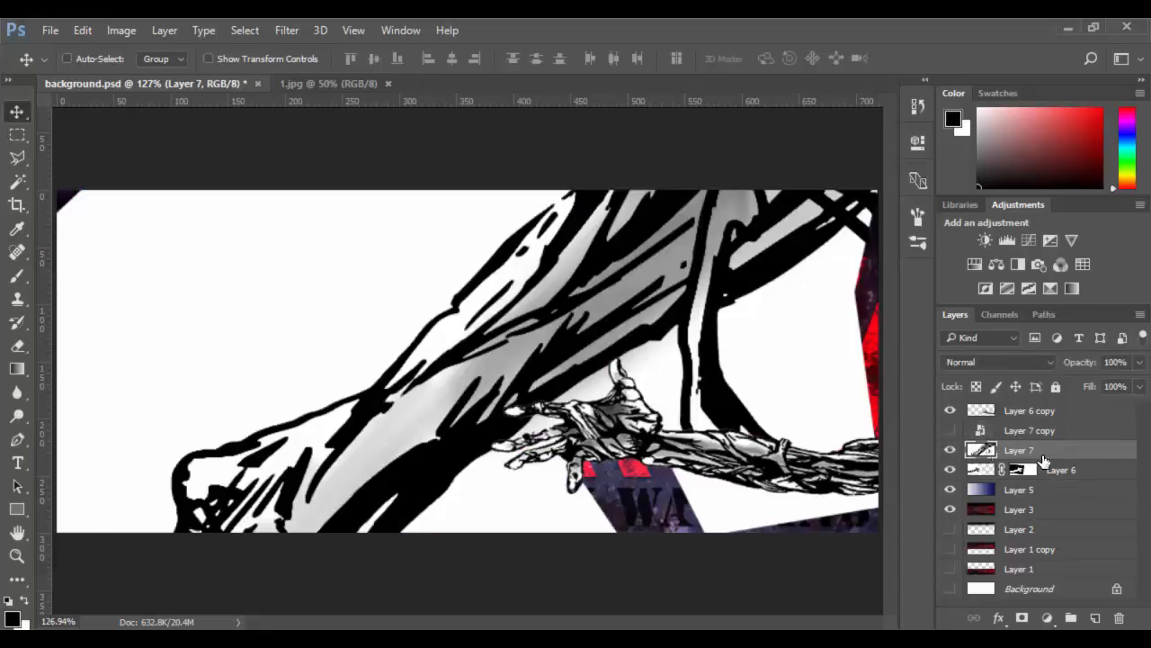
Free-transform Layer 7 down to about 21% of its size so the whole arm fits near the banner.
key(ctrl)
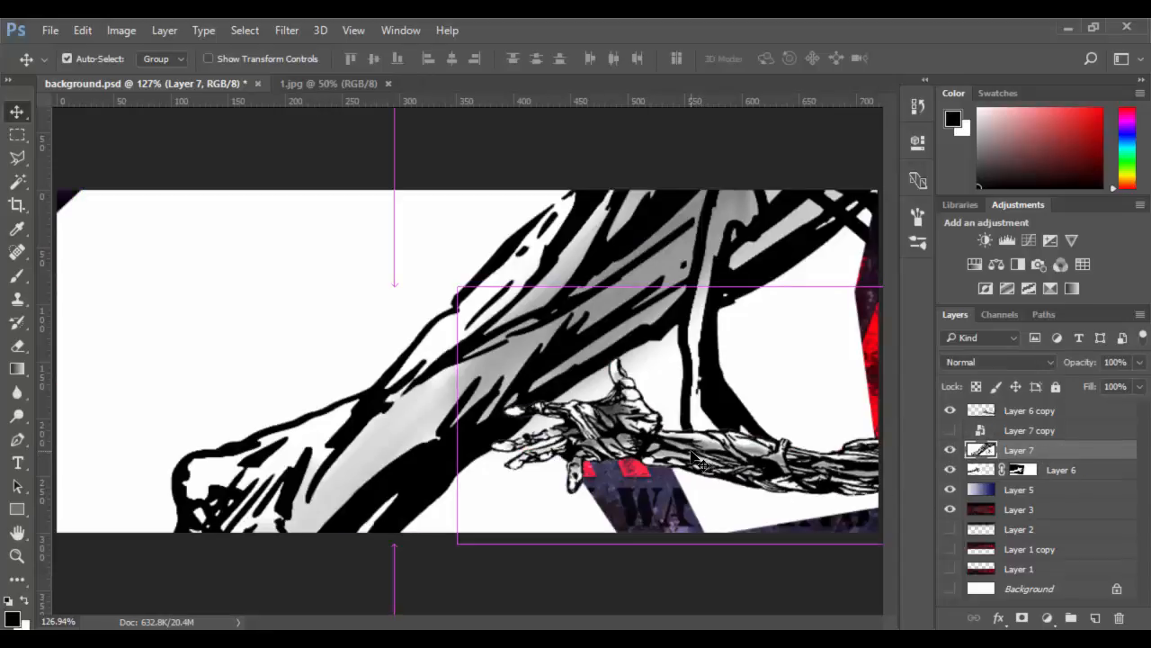
key(ctrl+t)
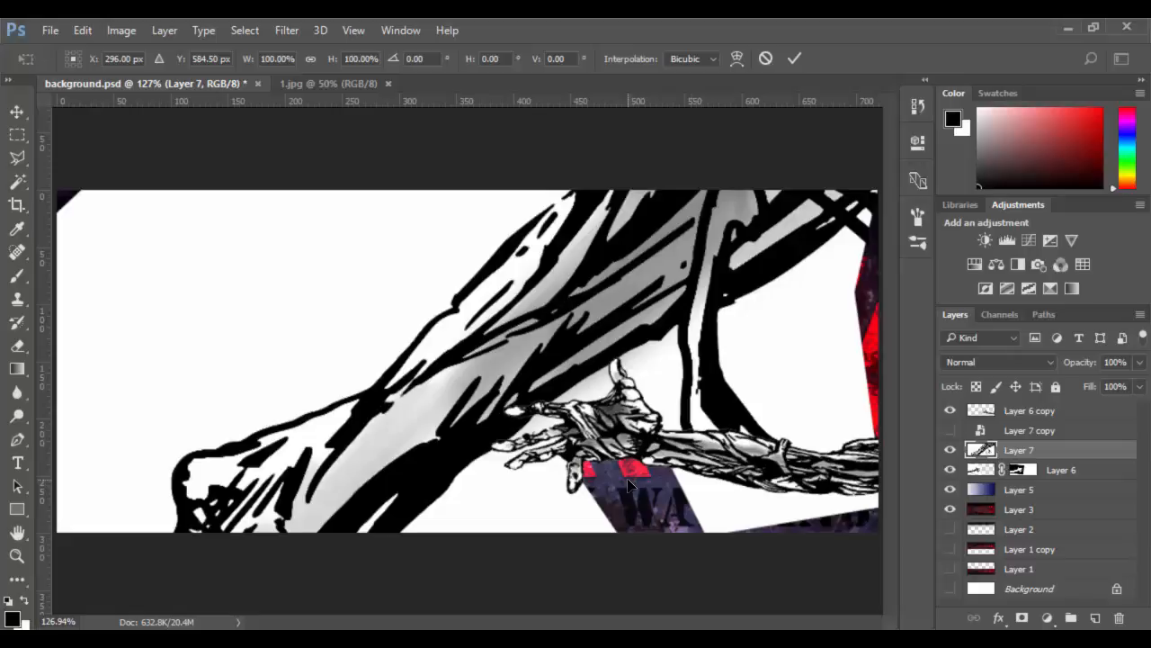
key(ctrl+0)
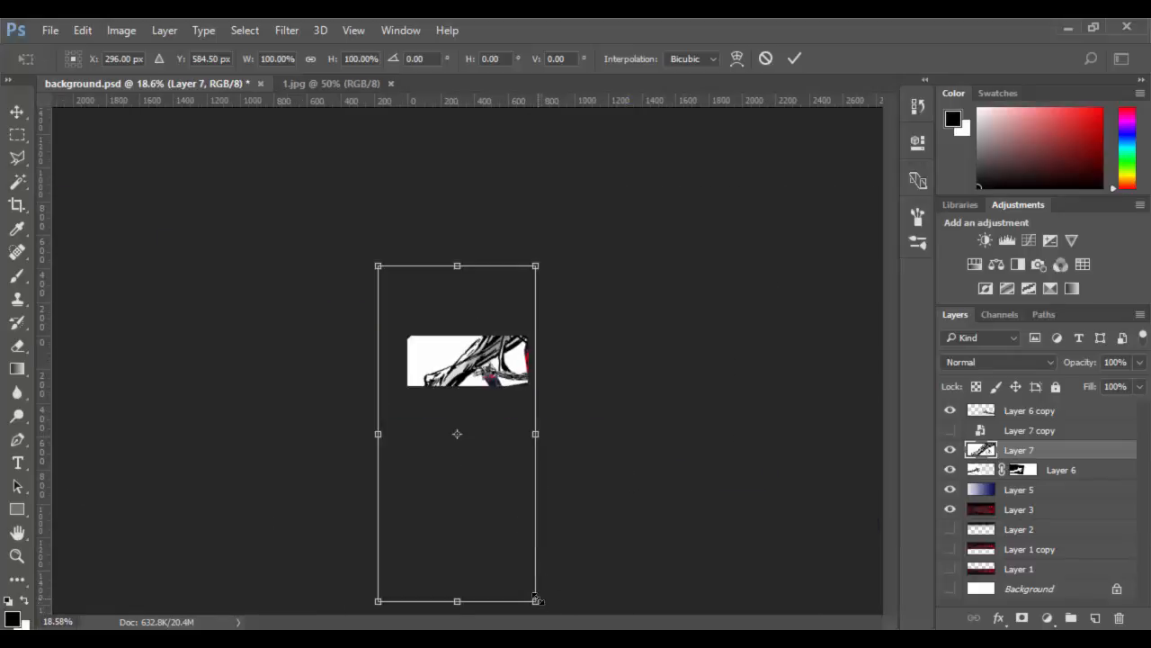
drag(535, 601, 439, 396)
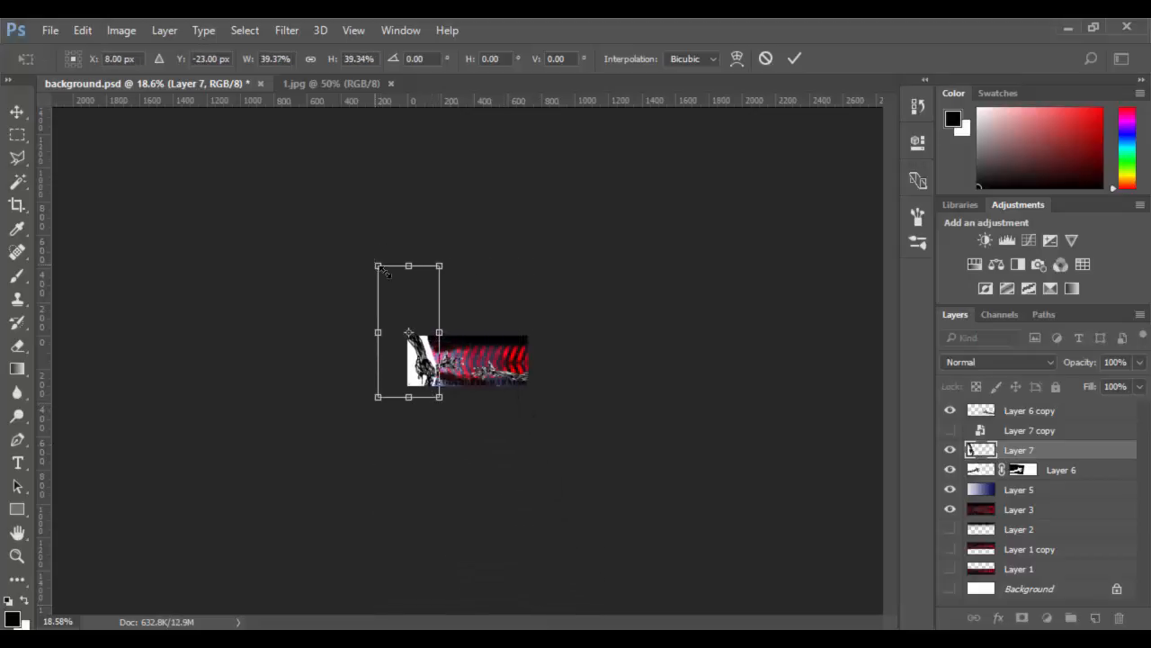
drag(377, 266, 405, 329)
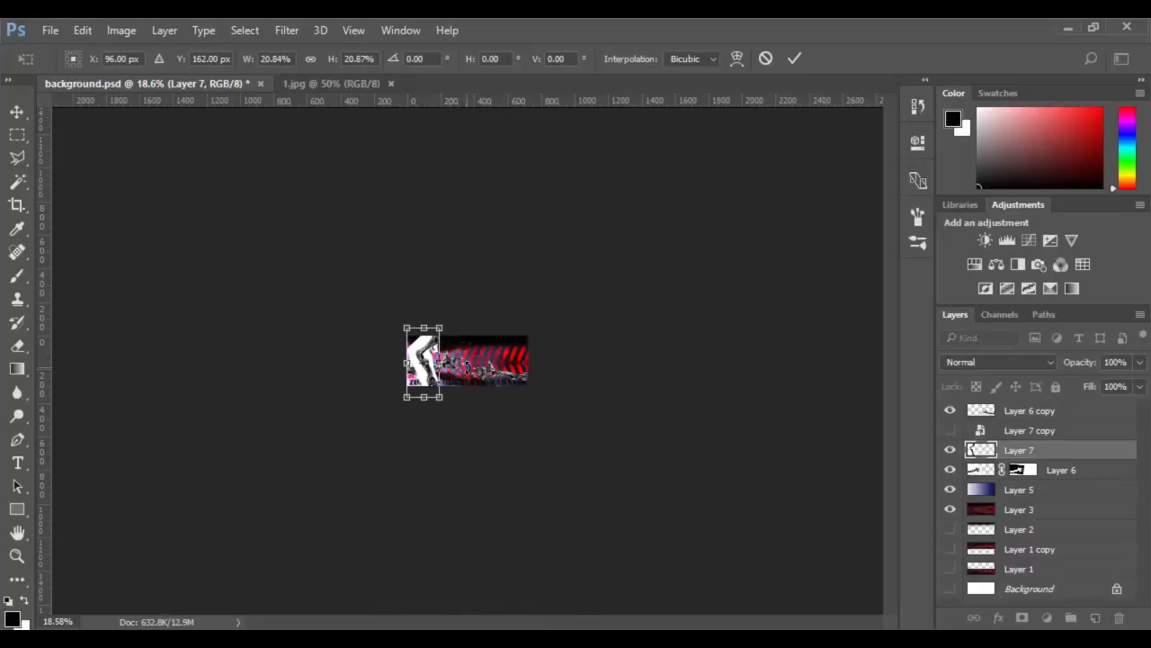
key(ctrl+0)
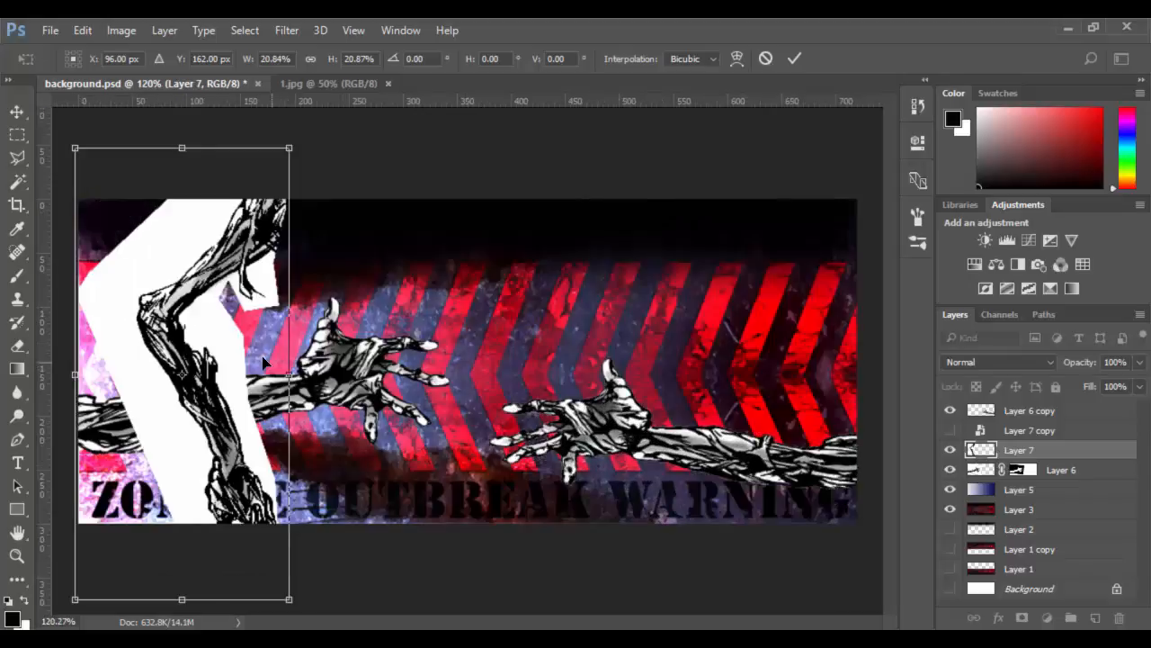
Reduce the Layer 7 arm to about 18.8%, rotate it to about -77.35°, apply the transform, and position it mid-banner between the two hands.
drag(264, 362, 420, 329)
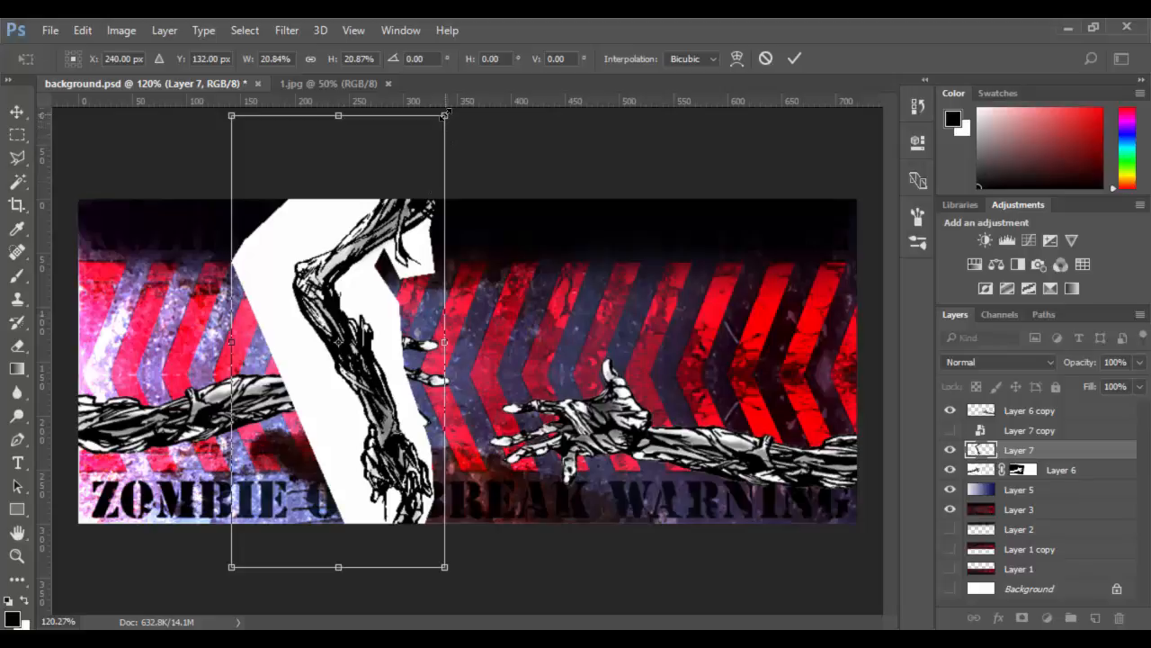
drag(444, 115, 659, 505)
drag(444, 359, 693, 282)
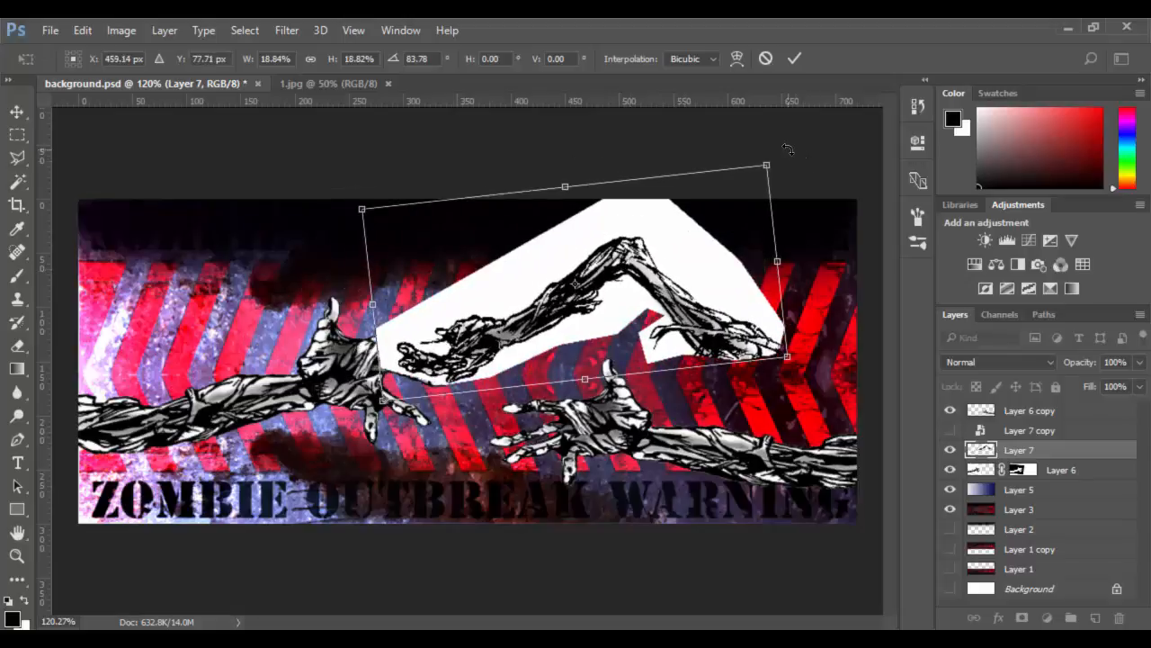
drag(787, 149, 365, 331)
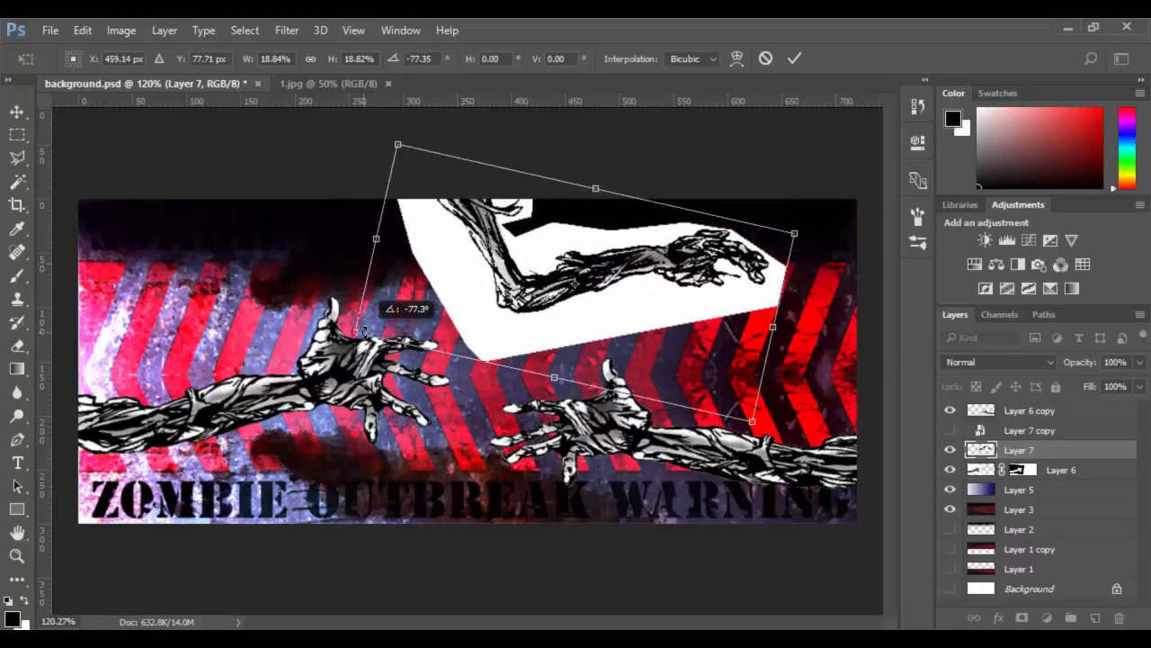
drag(549, 315, 526, 348)
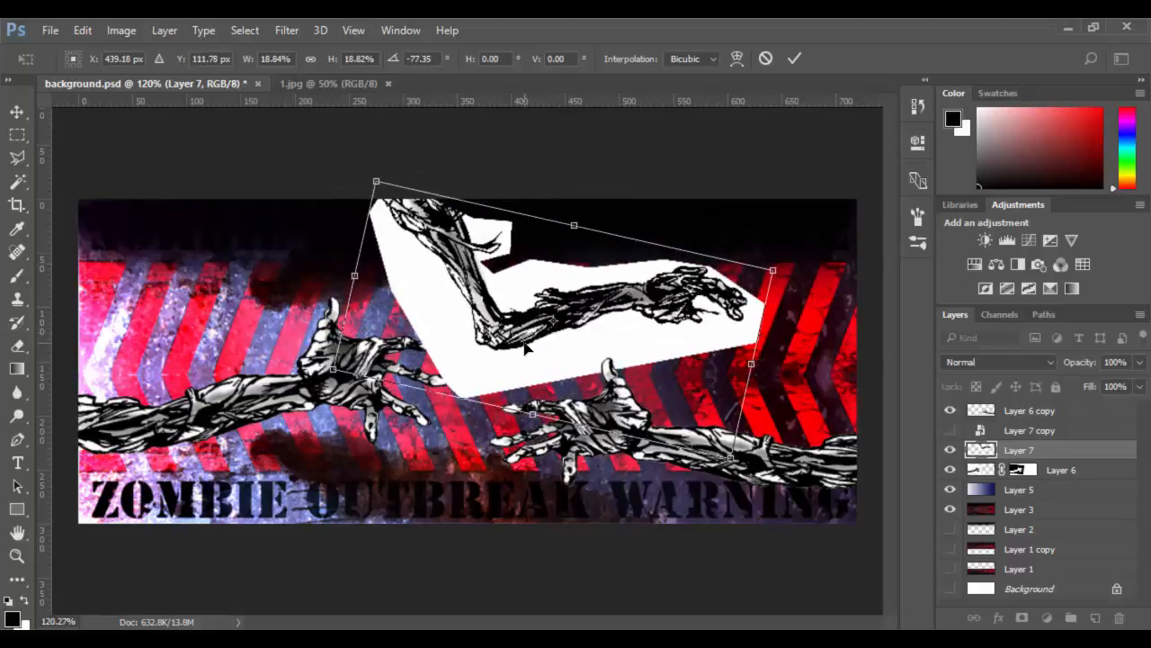
key(Return)
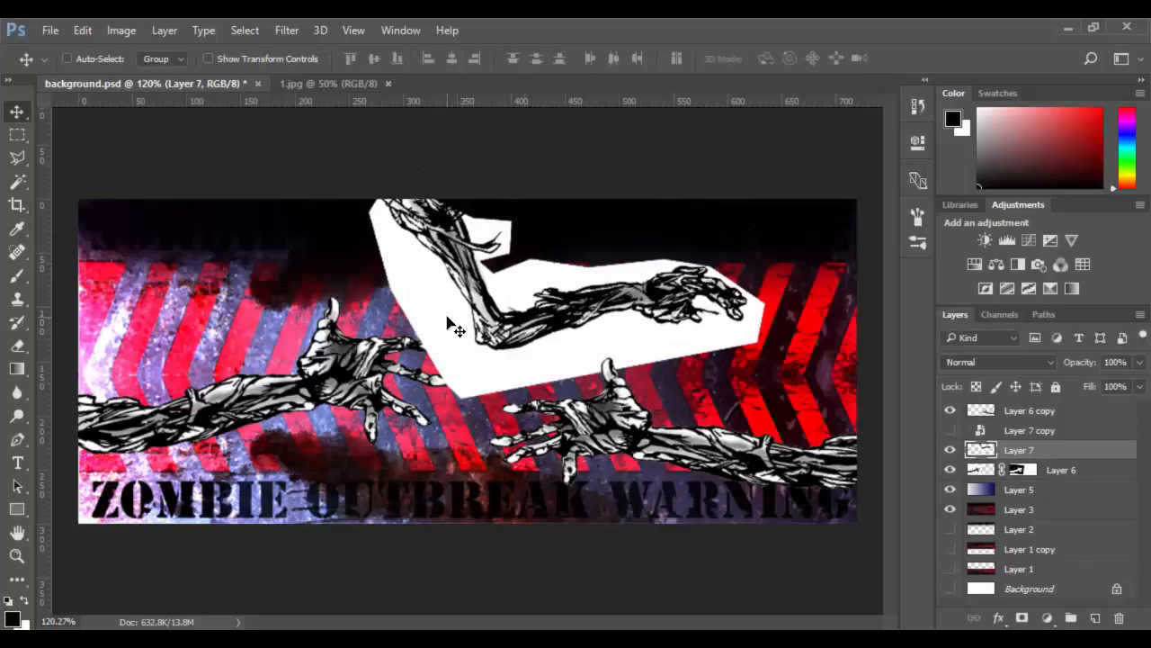
drag(481, 341, 360, 378)
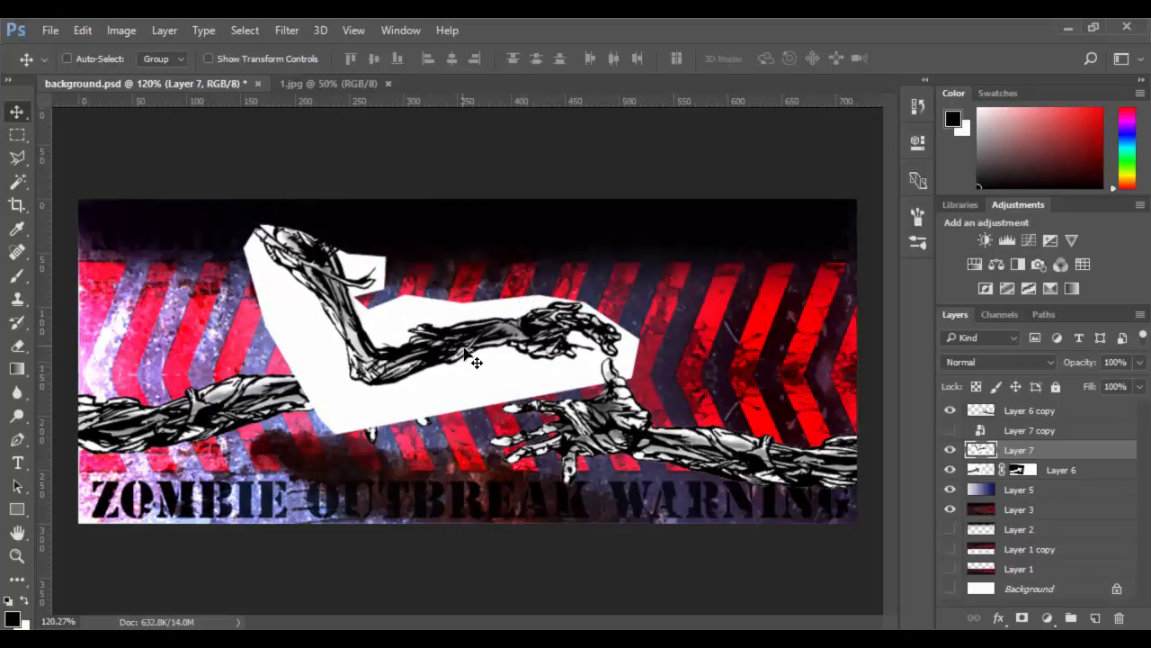
drag(466, 352, 505, 347)
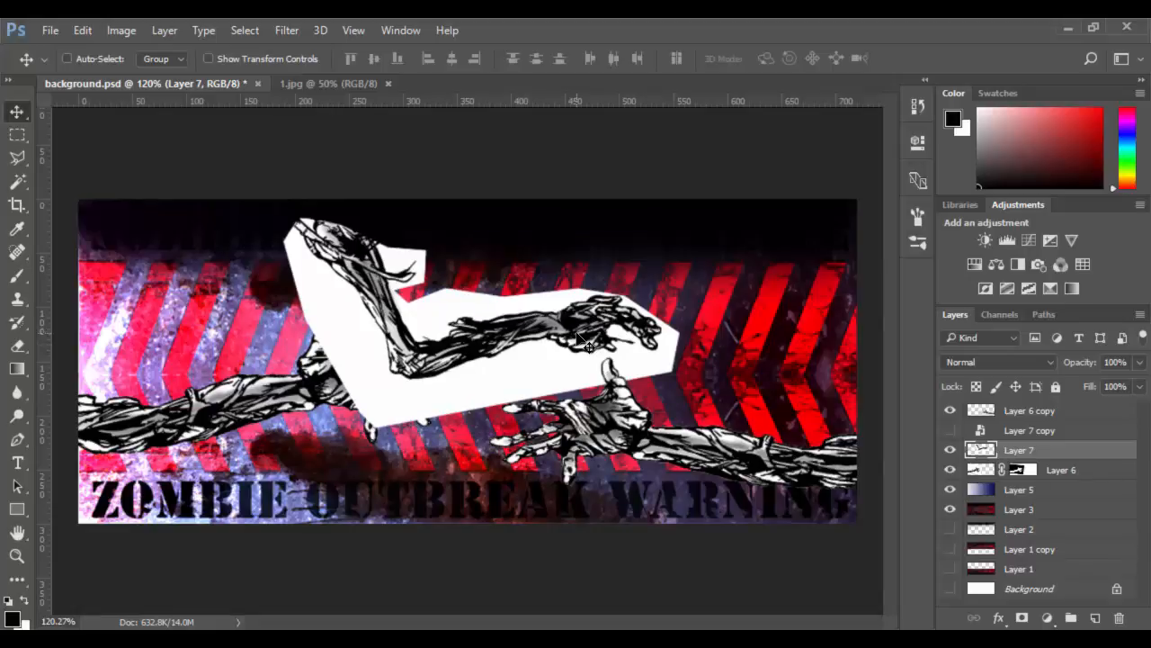
Free-transform Layer 7 again, shrinking it to about 5% and rotating it about 76° below the left hand's wrist, and apply it.
key(ctrl)
key(ctrl+t)
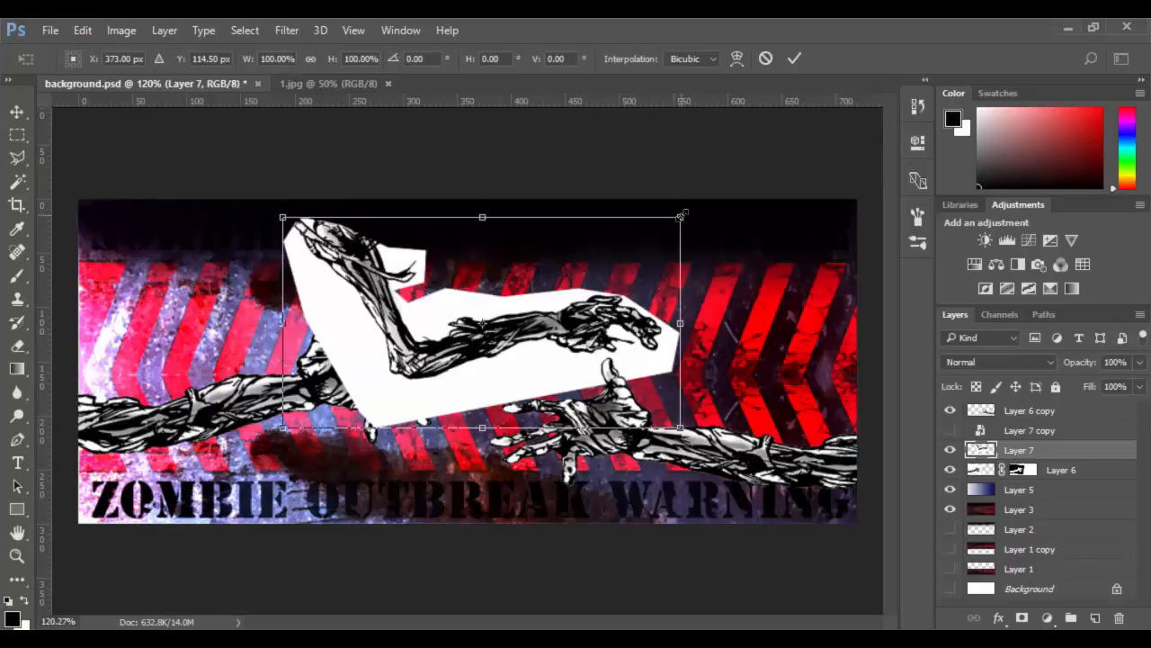
drag(681, 215, 300, 465)
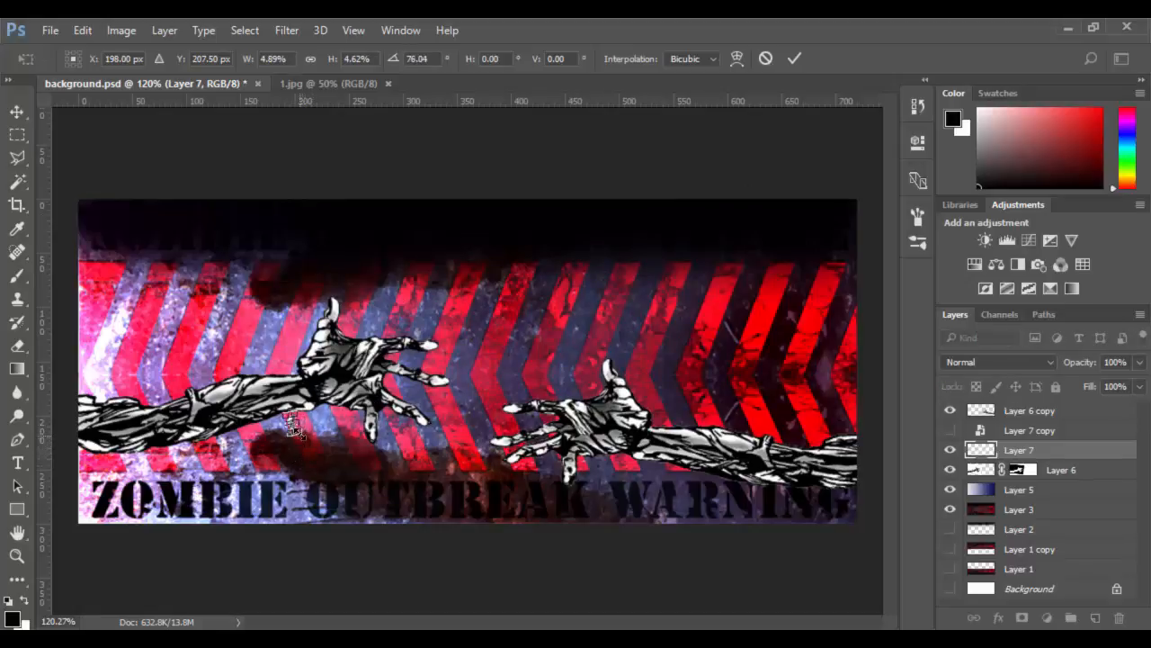
drag(299, 429, 304, 440)
key(Return)
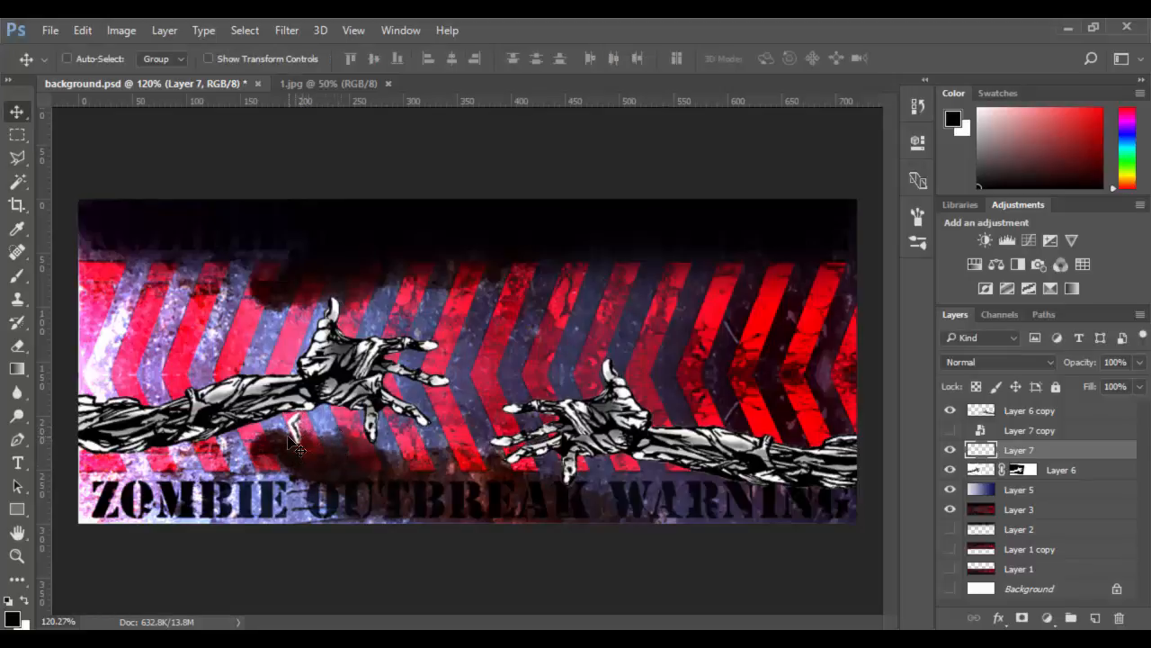
Scale the tiny Layer 7 arm back up to nearly the banner's height, apply it beside the left hand, and inspect its edge quality.
key(z)
drag(290, 447, 327, 530)
drag(323, 430, 283, 440)
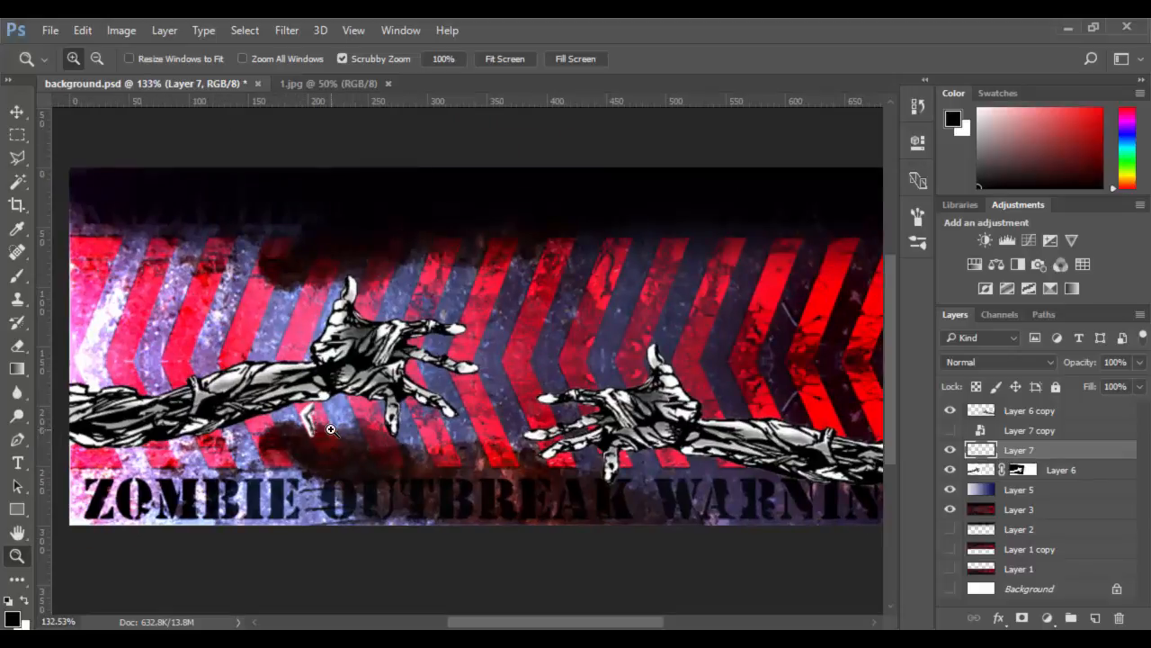
key(ctrl+t)
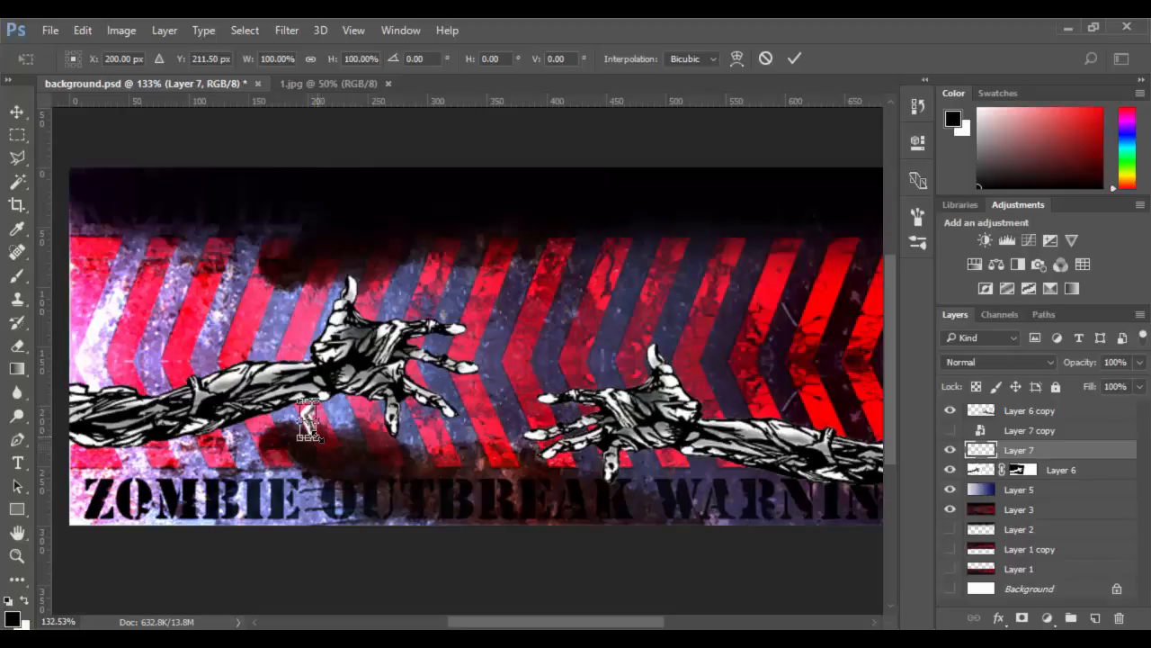
drag(314, 444, 567, 545)
drag(363, 476, 457, 316)
drag(493, 468, 461, 420)
key(Return)
key(z)
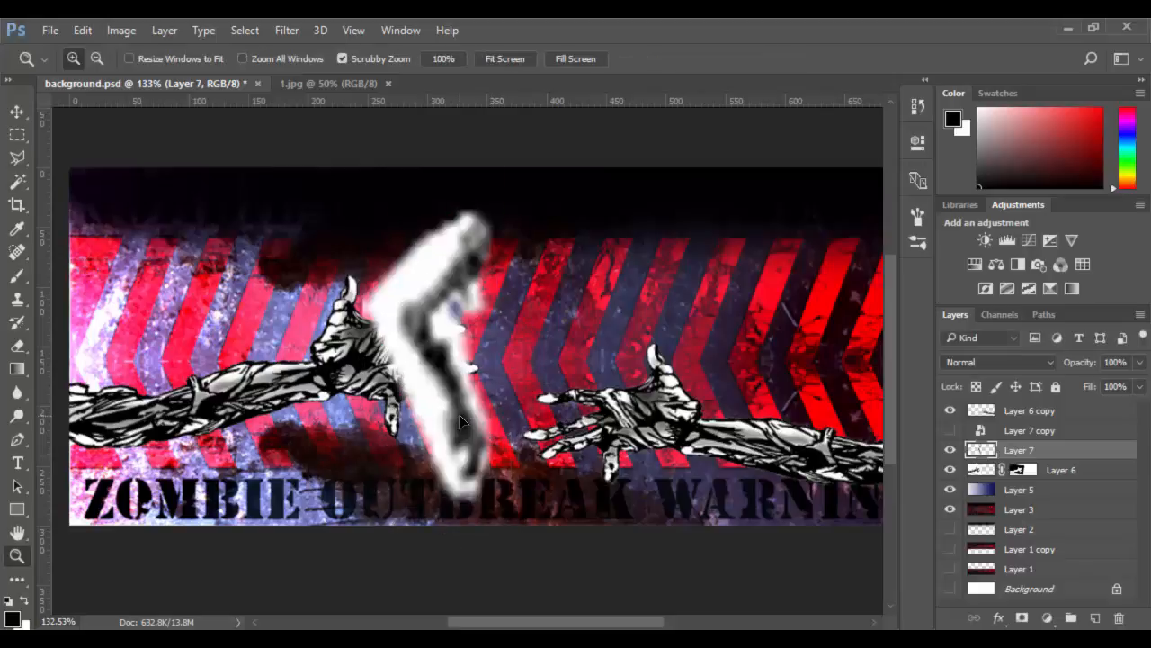
drag(445, 322, 475, 357)
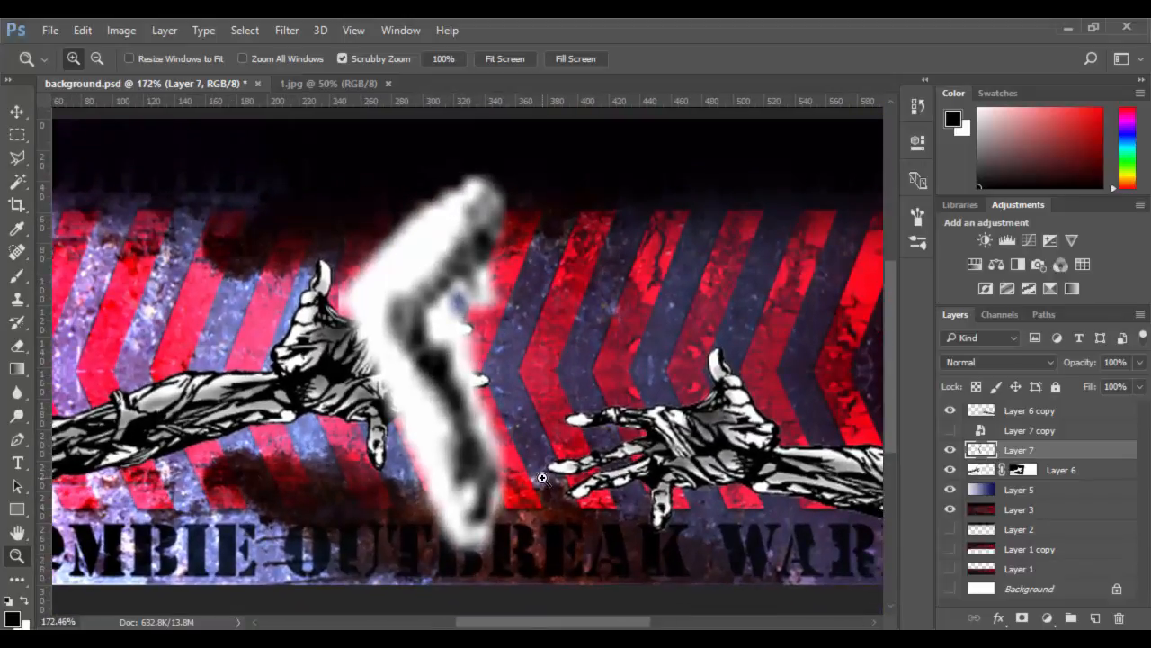
Hide Layer 7, and select and show the Layer 7 copy smart object.
click(951, 451)
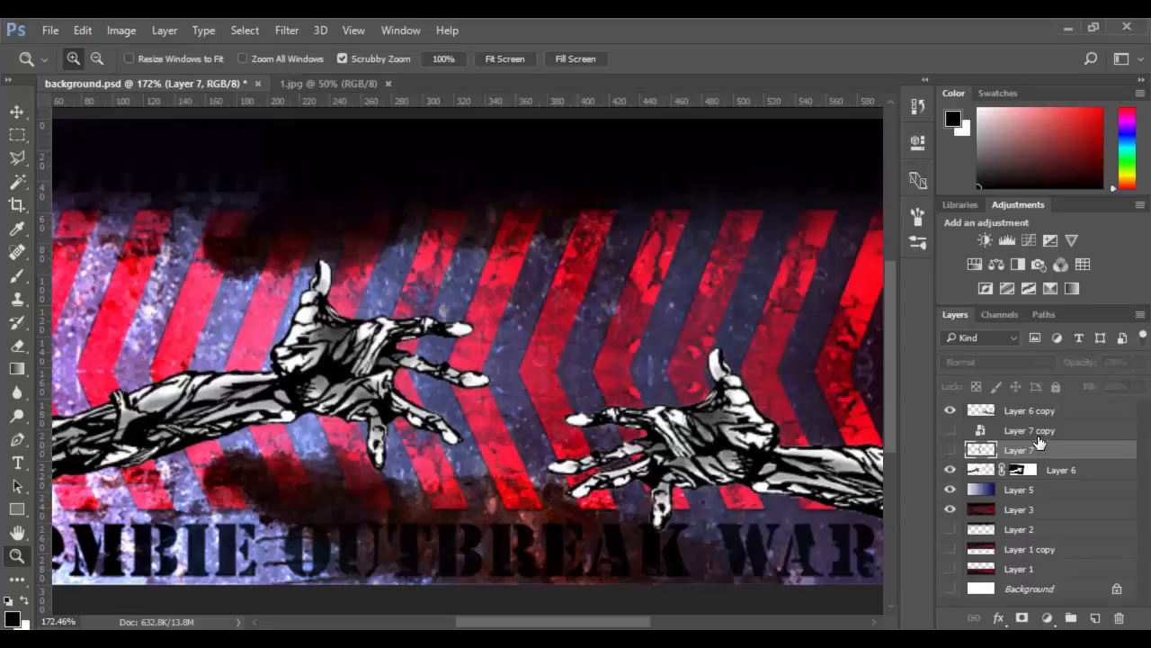
click(1034, 433)
click(951, 430)
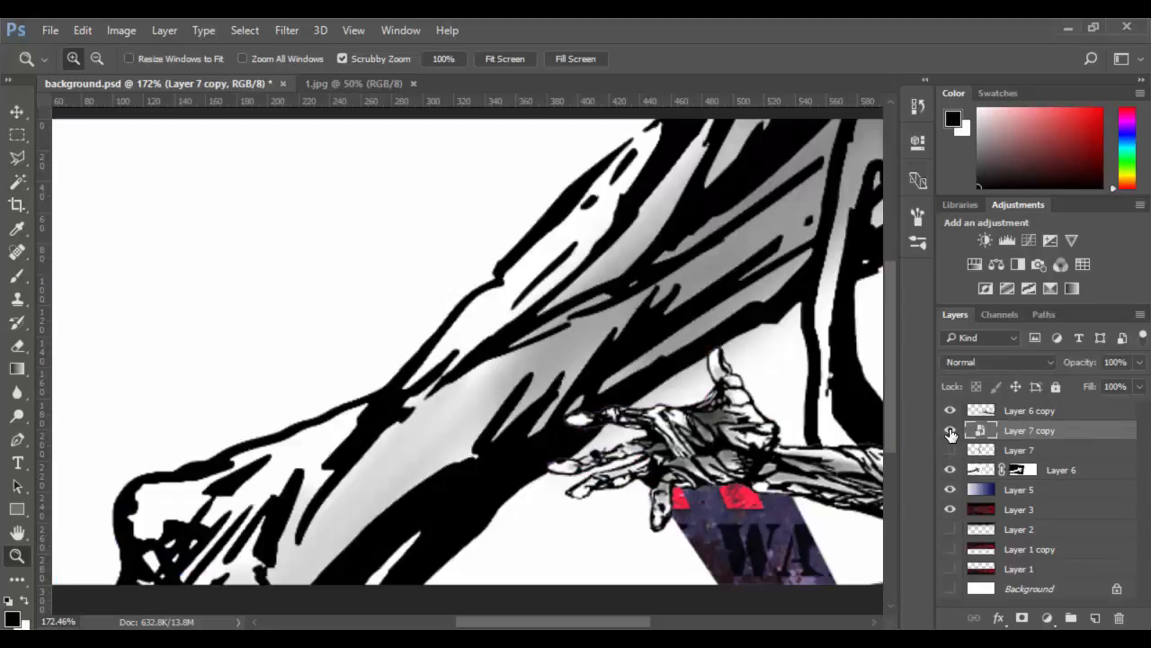
Free-transform the Layer 7 copy smart object, scaling it to about 33.5% and moving it over the middle of the banner.
drag(640, 405, 556, 366)
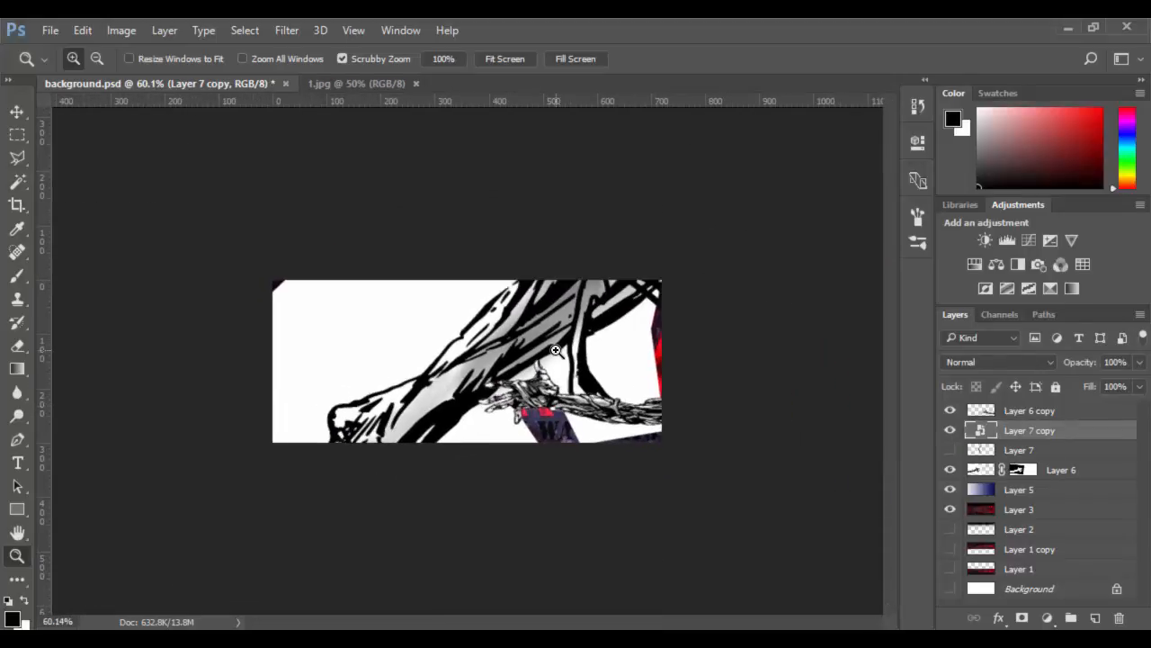
key(ctrl+t)
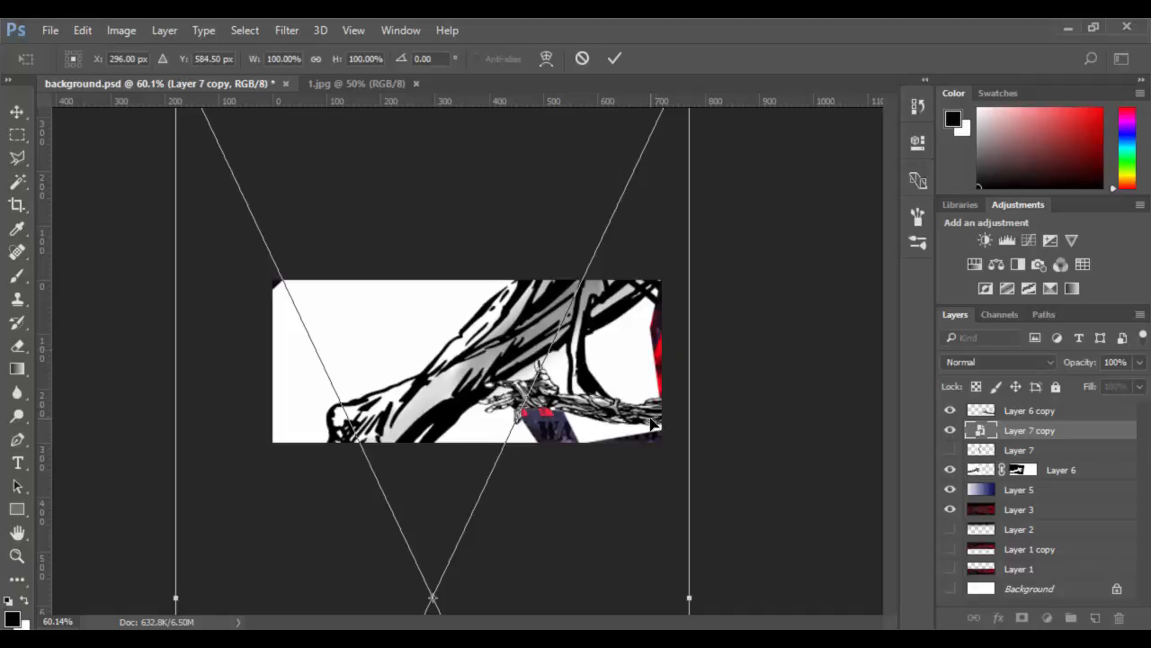
key(ctrl+minus)
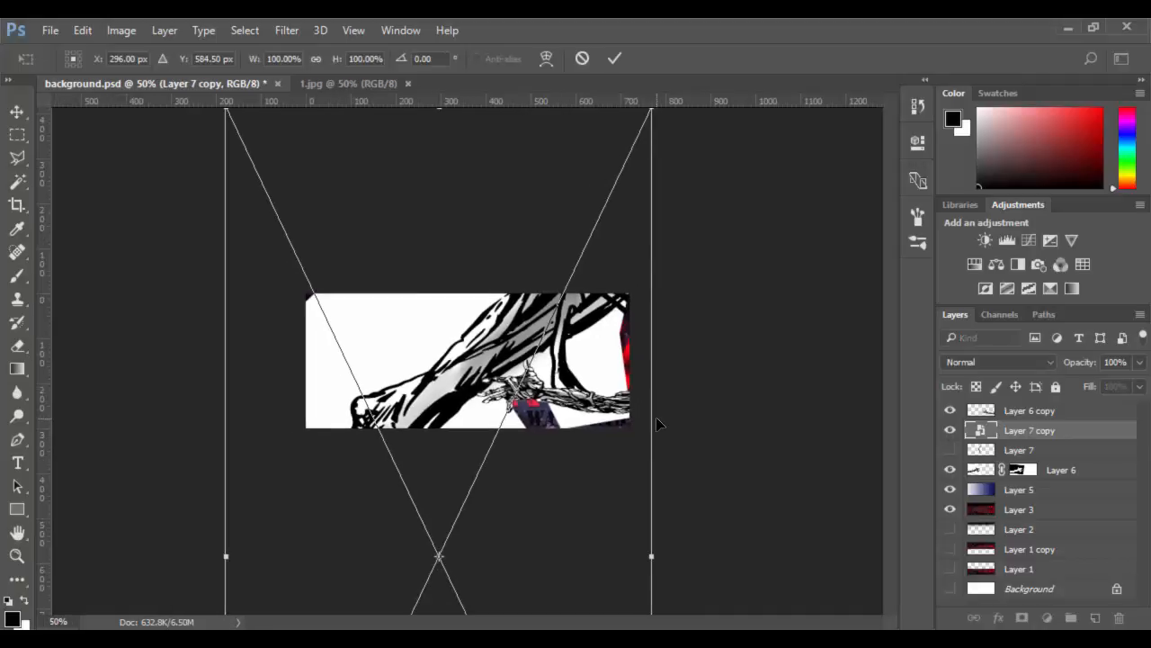
key(ctrl+0)
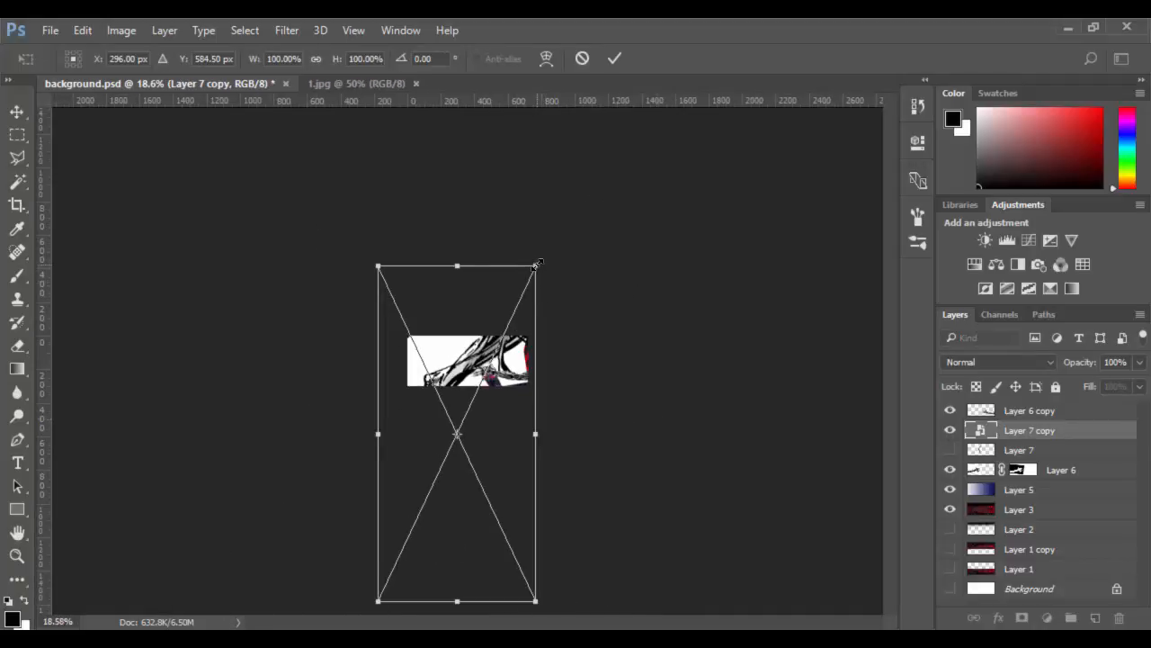
drag(537, 264, 432, 491)
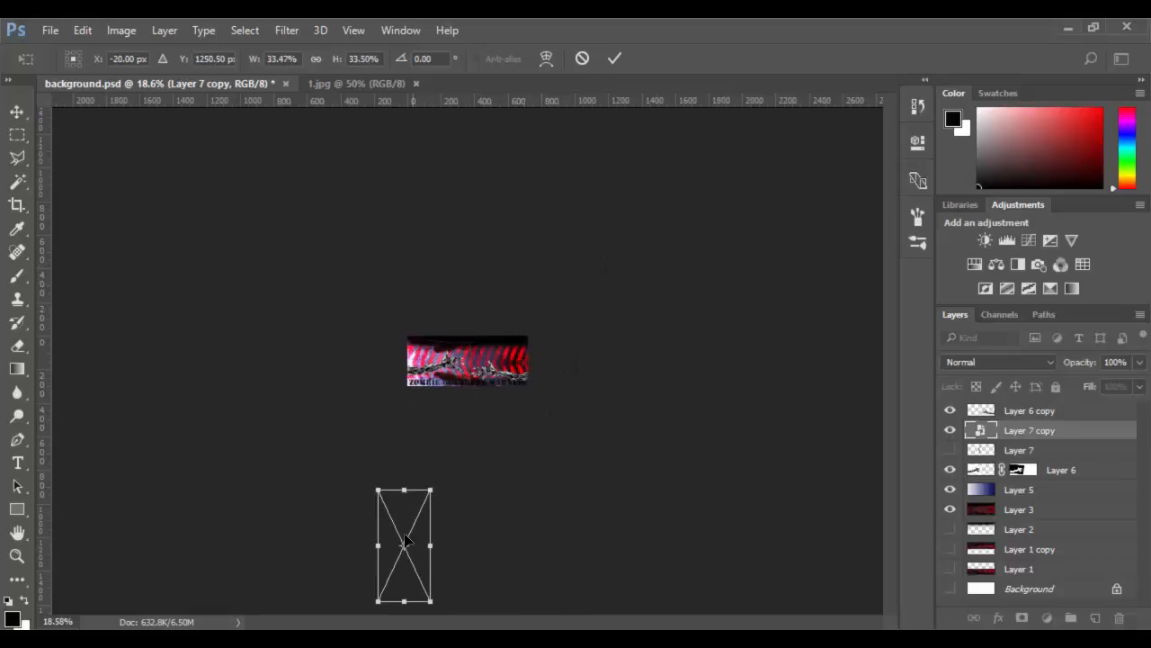
drag(404, 544, 449, 405)
drag(416, 524, 471, 358)
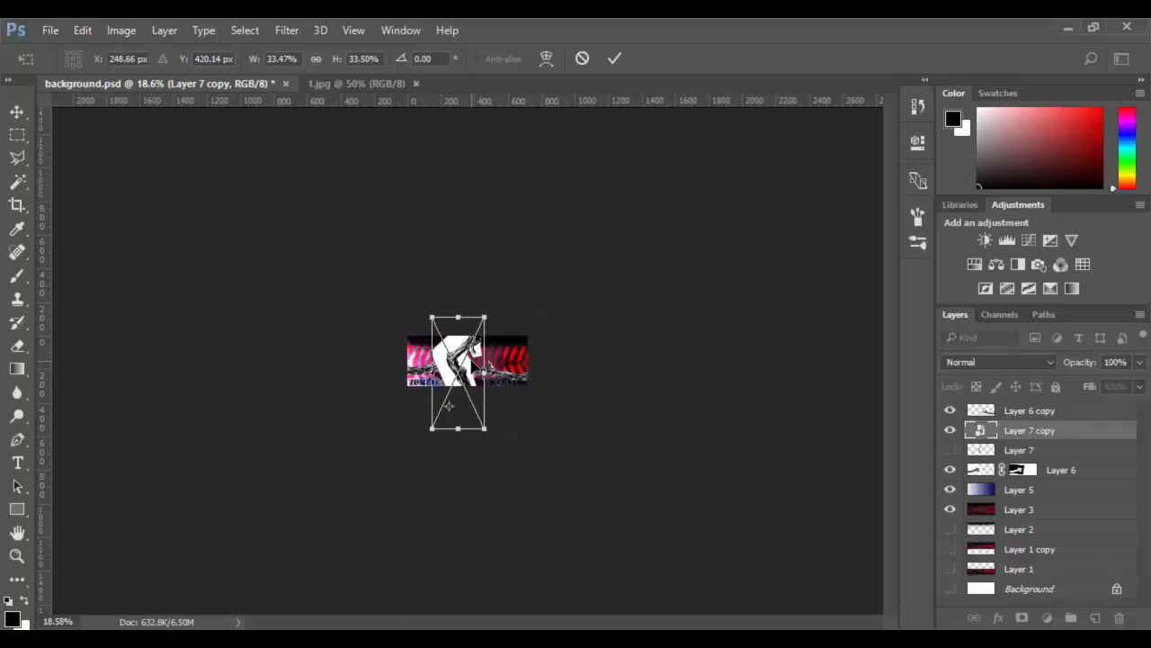
scroll(471, 360, up, 5)
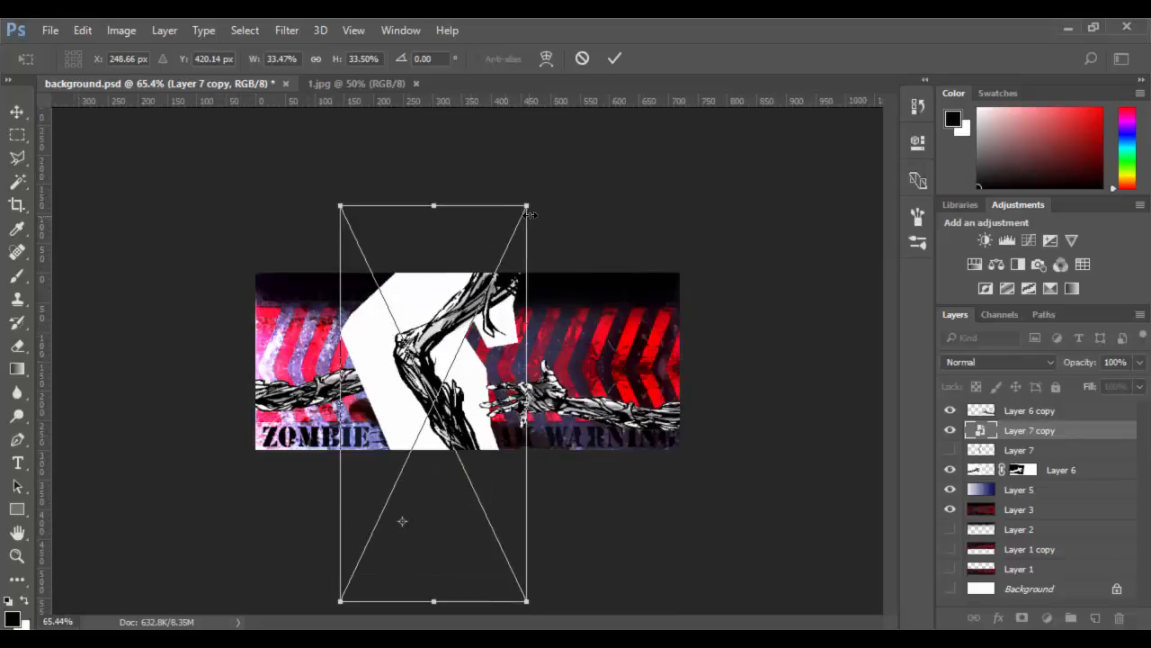
Rotate the Layer 7 copy arm to about -58.73°, reduce it to about 22.3%, apply the transform, and position it over the banner's left half.
drag(527, 192, 189, 243)
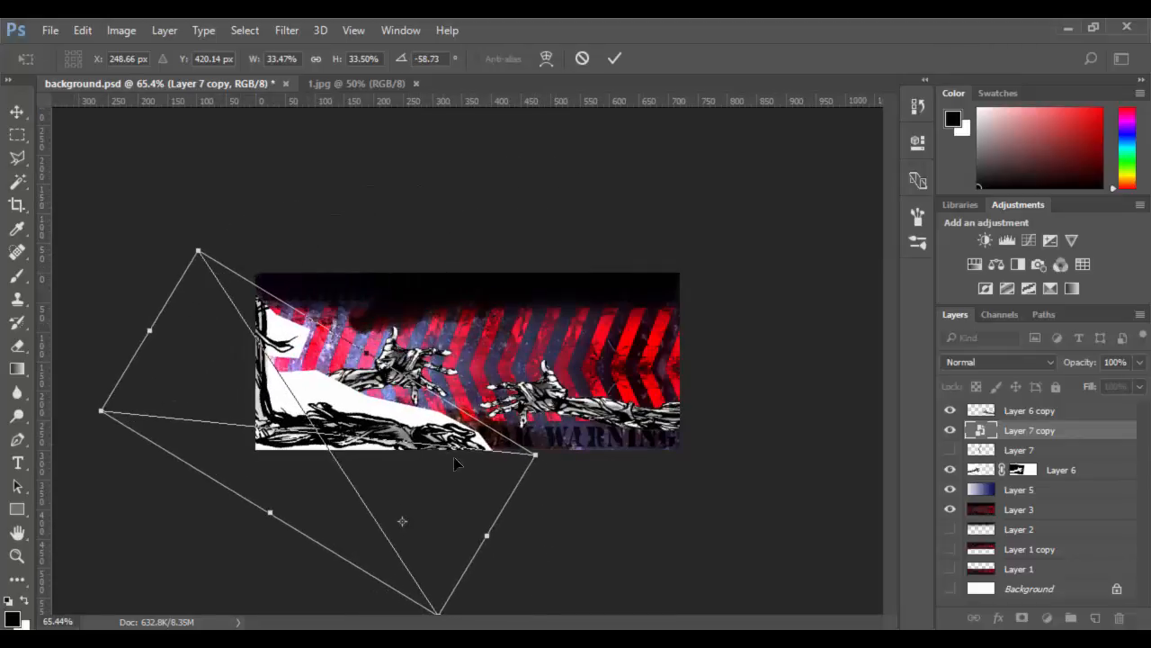
drag(453, 456, 567, 394)
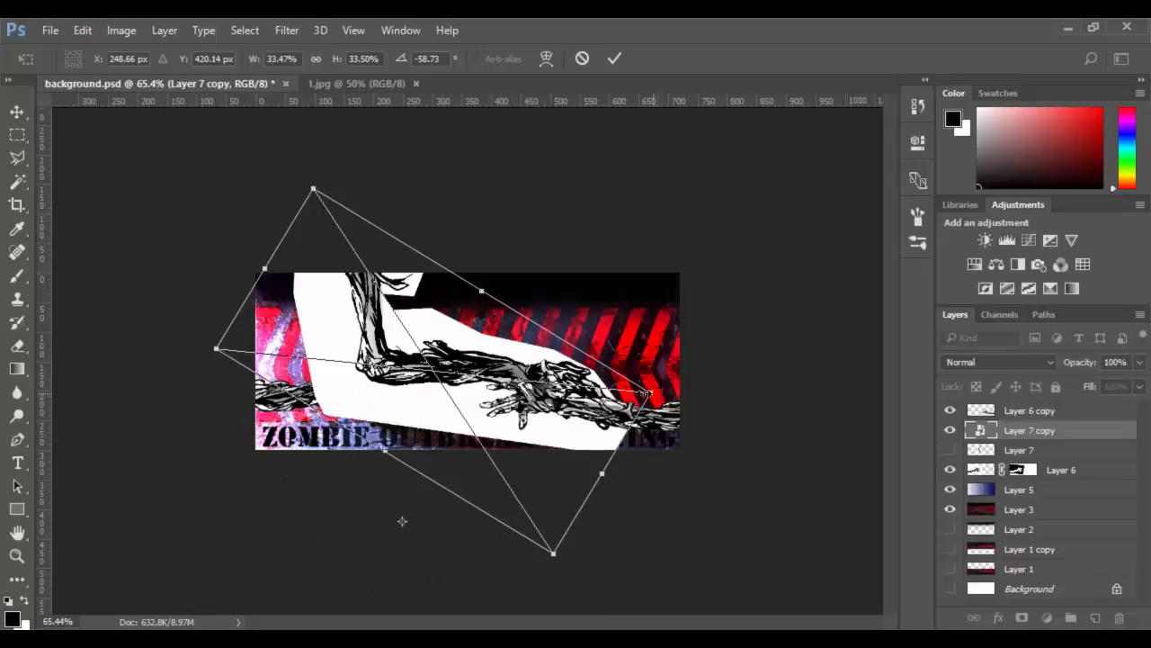
drag(645, 393, 533, 378)
drag(457, 421, 511, 451)
drag(585, 404, 563, 400)
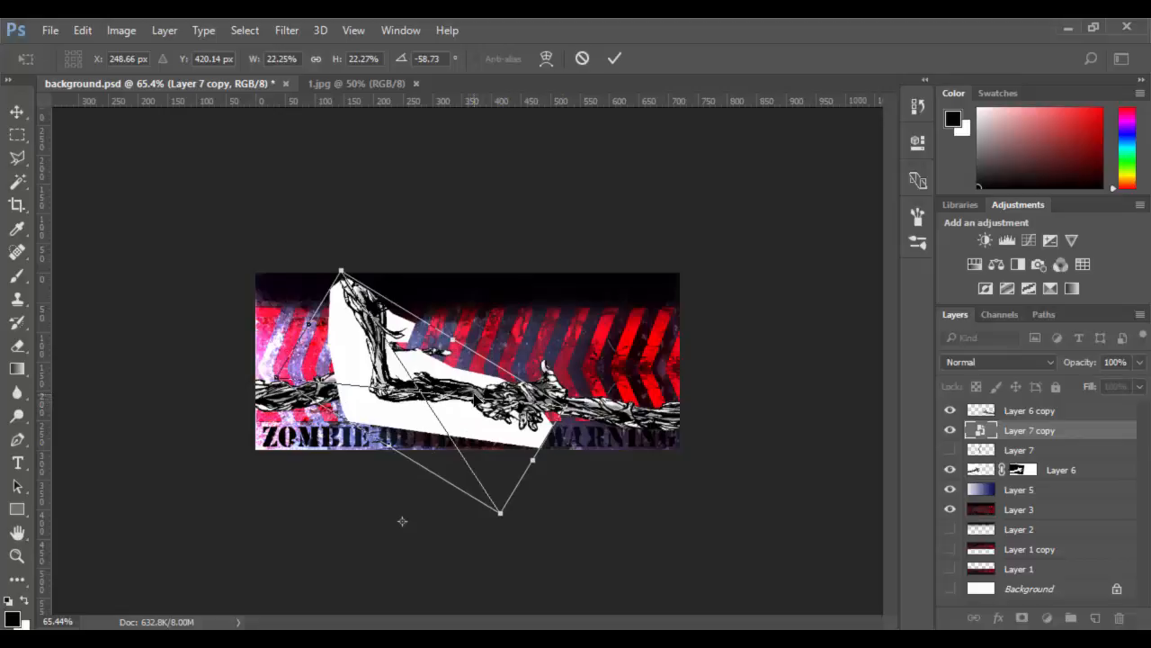
scroll(477, 398, up, 2)
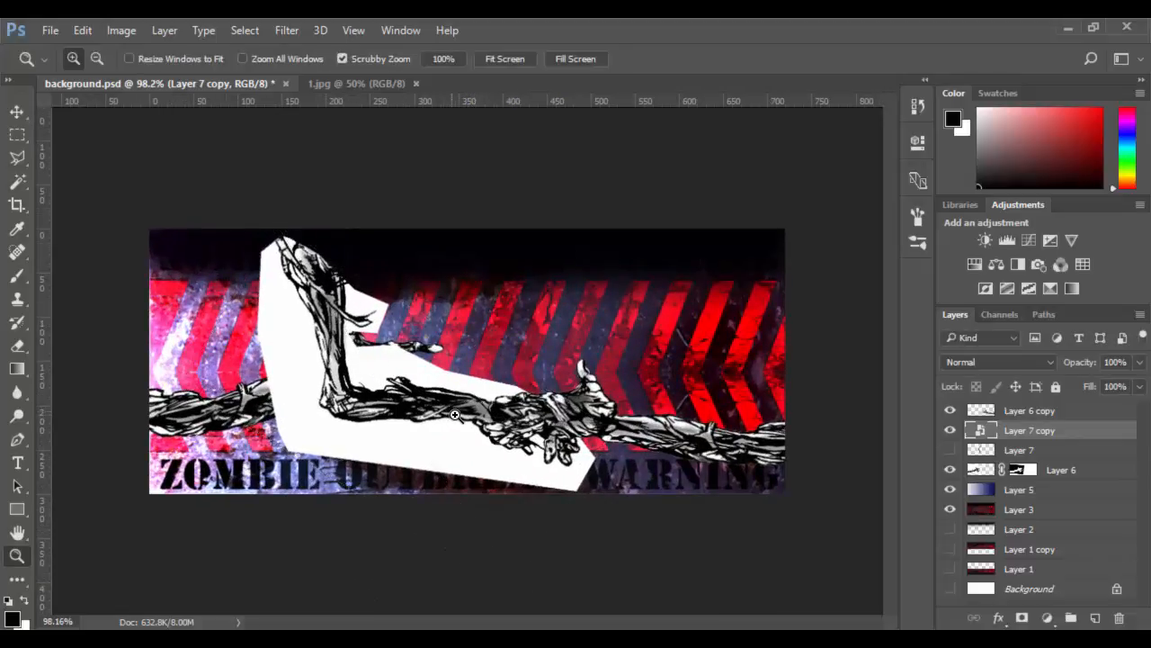
key(v)
drag(441, 443, 378, 466)
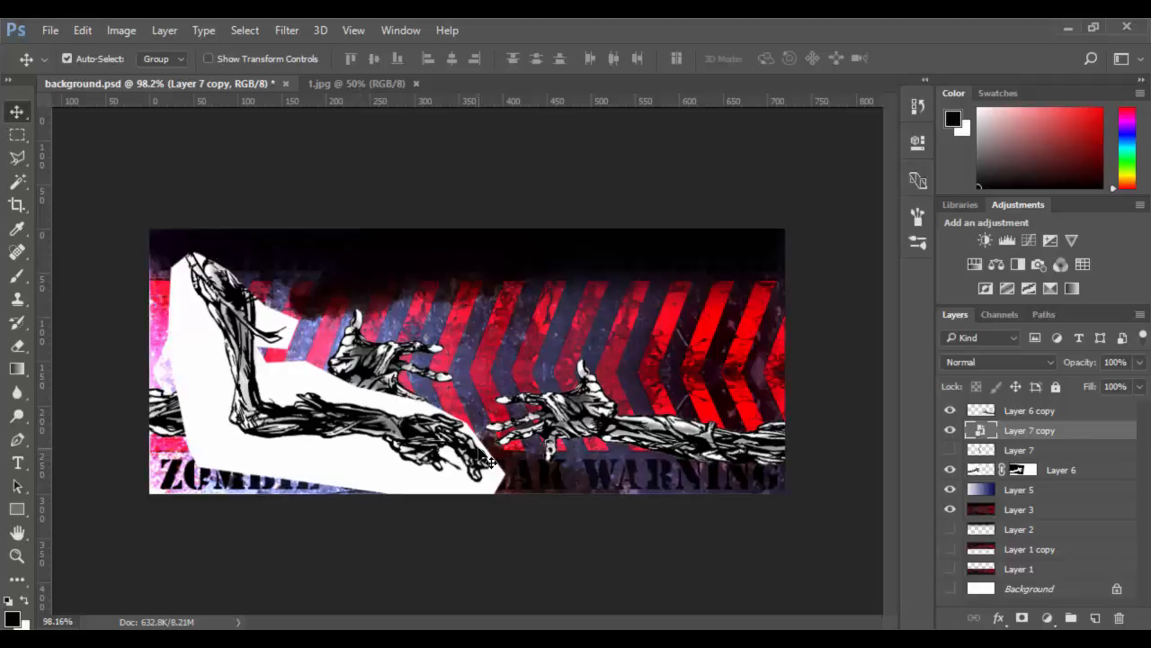
Free-transform Layer 7 copy again, shrinking it to about 1.11% and rotating it to -150.67° near the banner's upper-left corner, and apply it.
key(ctrl+t)
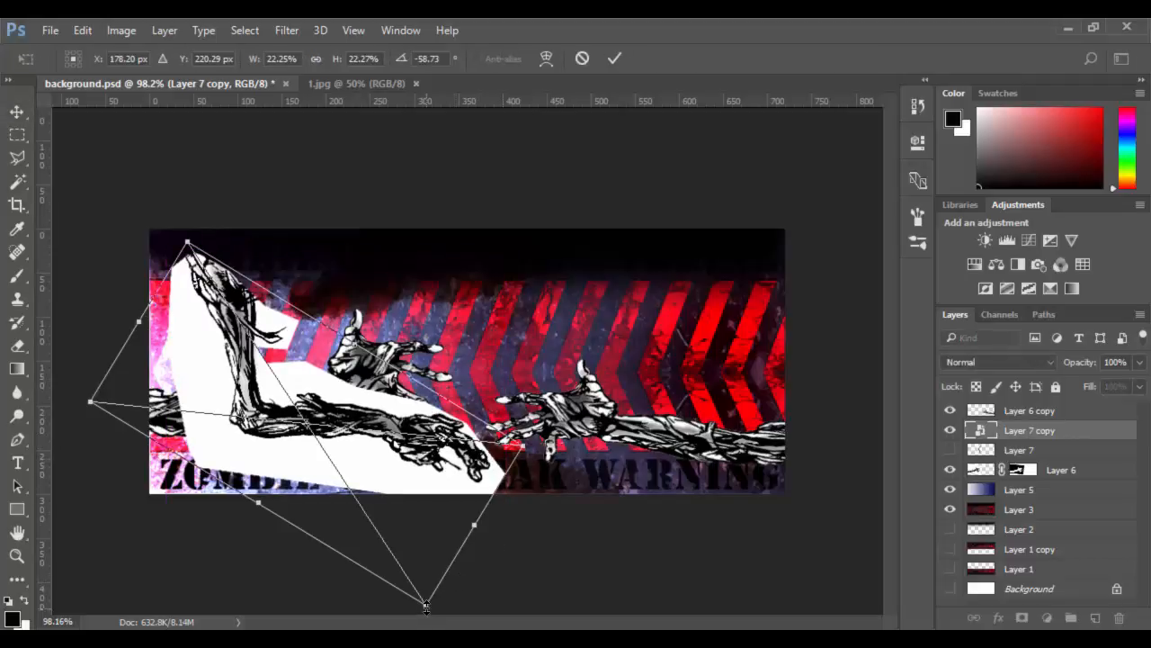
drag(426, 603, 218, 297)
drag(243, 253, 214, 283)
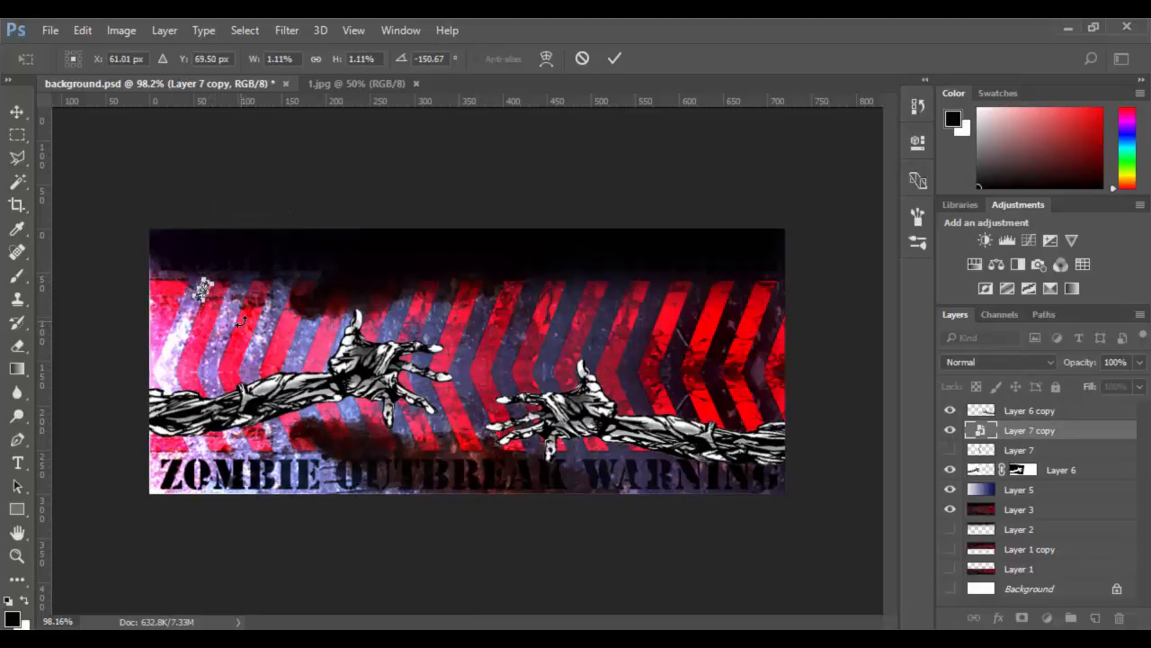
key(Return)
key(z)
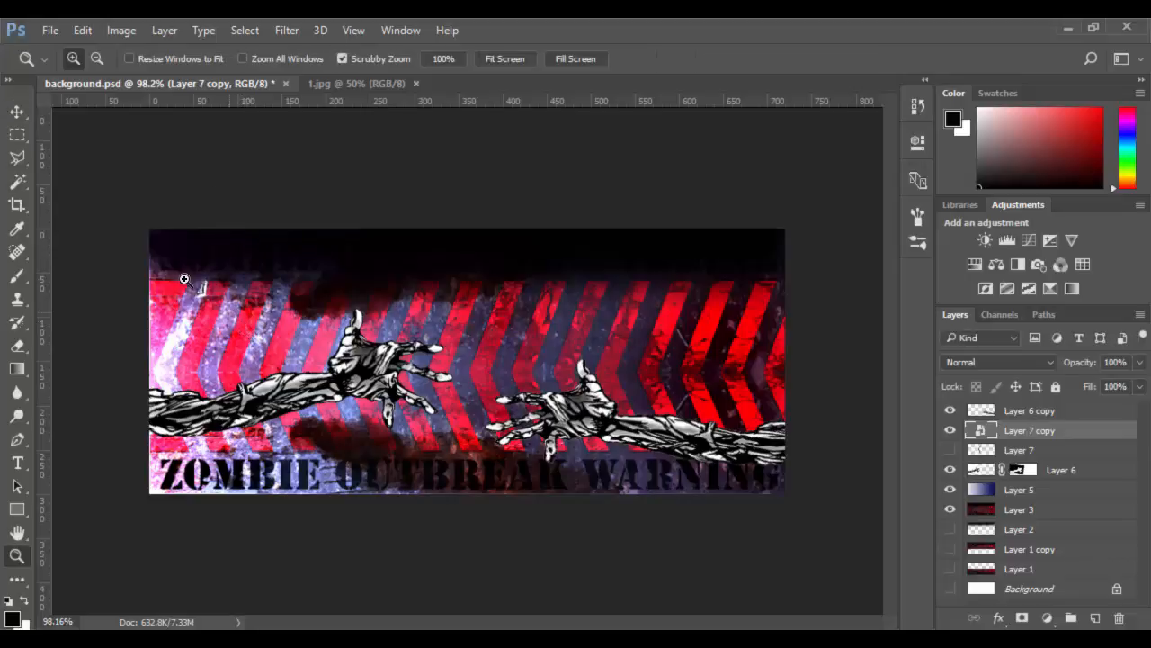
drag(198, 286, 189, 393)
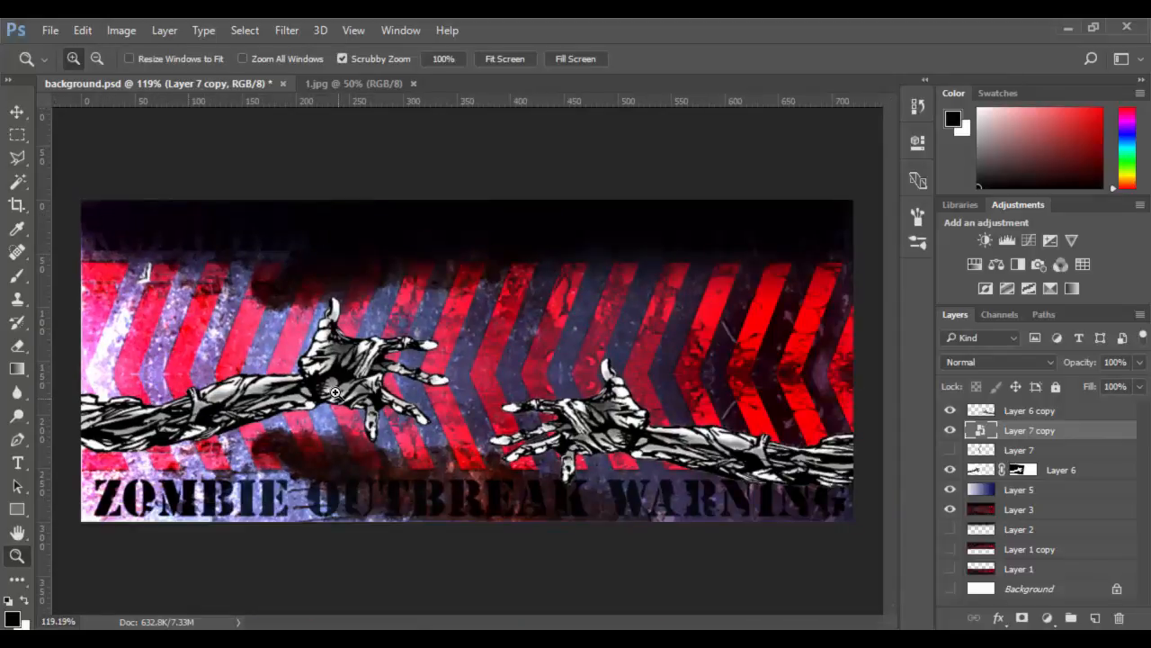
Scale the tiny Layer 7 copy arm back up to about 15.9% beside the left hand, apply it, and inspect its line quality.
key(ctrl+t)
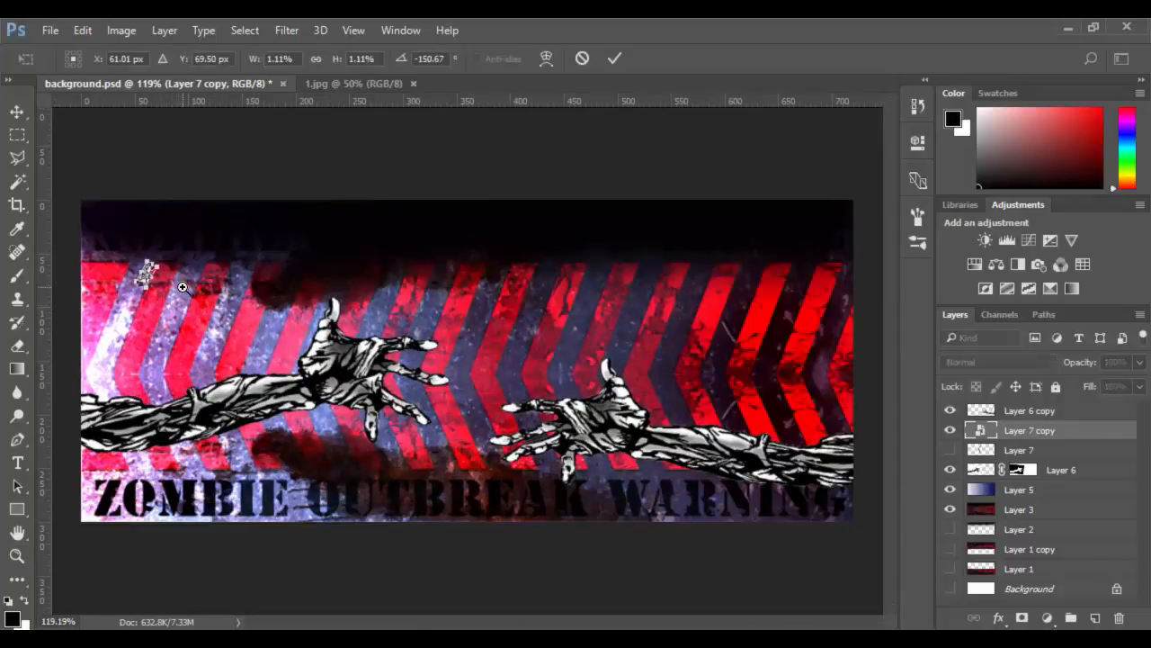
drag(150, 270, 350, 131)
drag(270, 269, 394, 413)
drag(477, 271, 555, 217)
drag(438, 366, 462, 414)
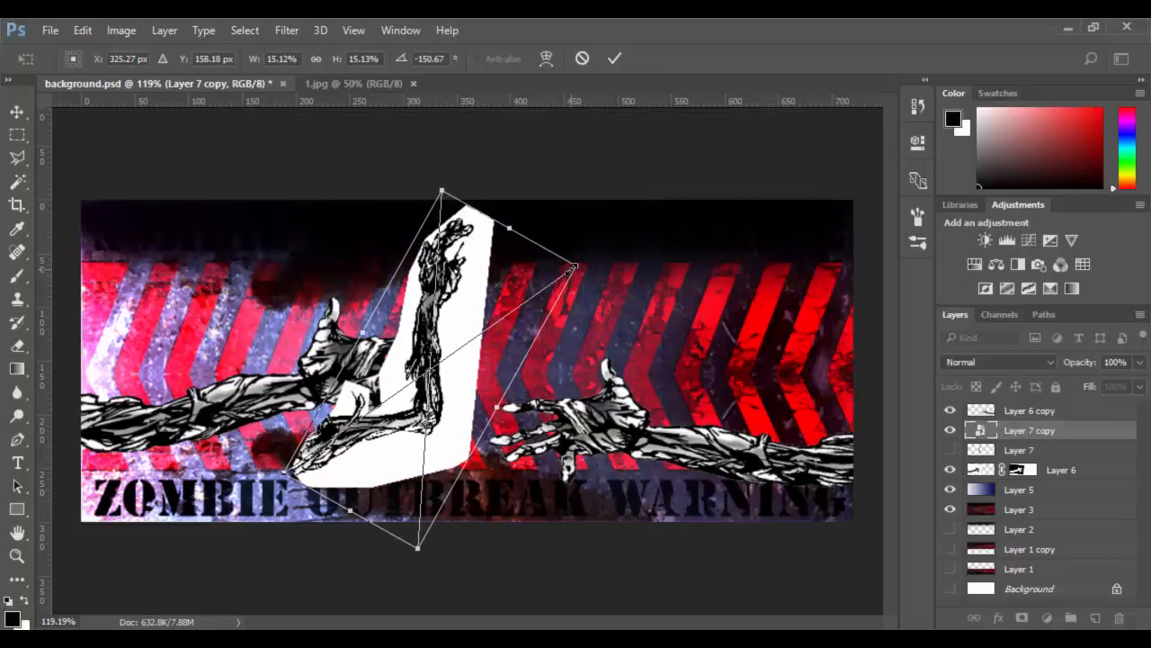
drag(572, 267, 590, 258)
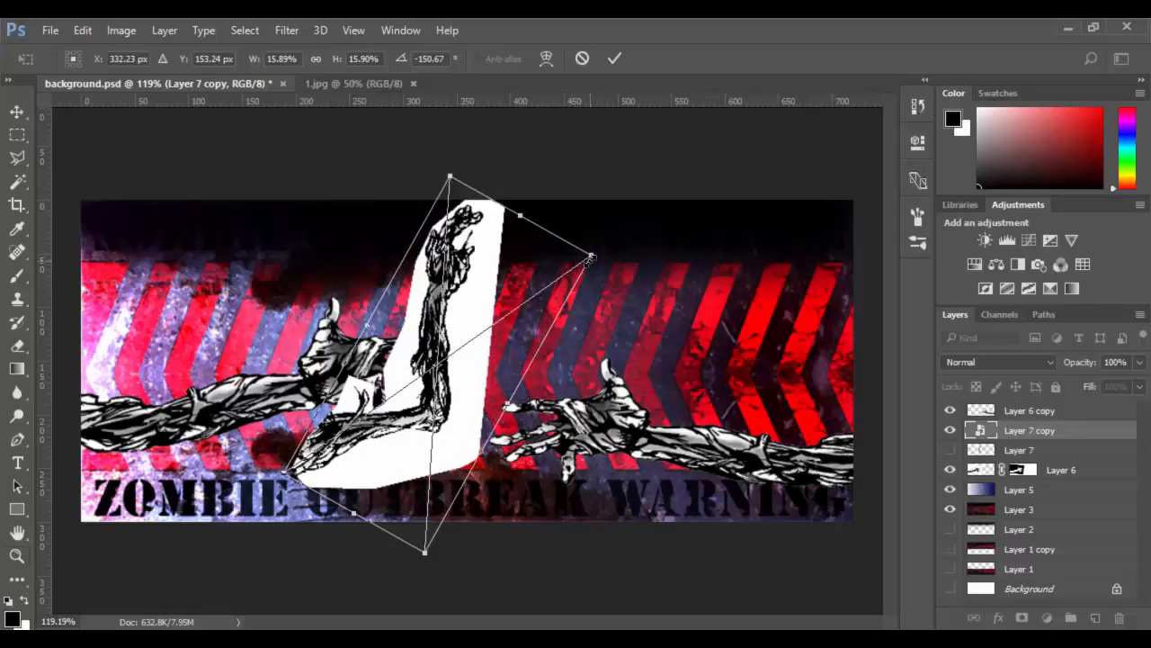
key(Return)
key(z)
drag(409, 370, 462, 373)
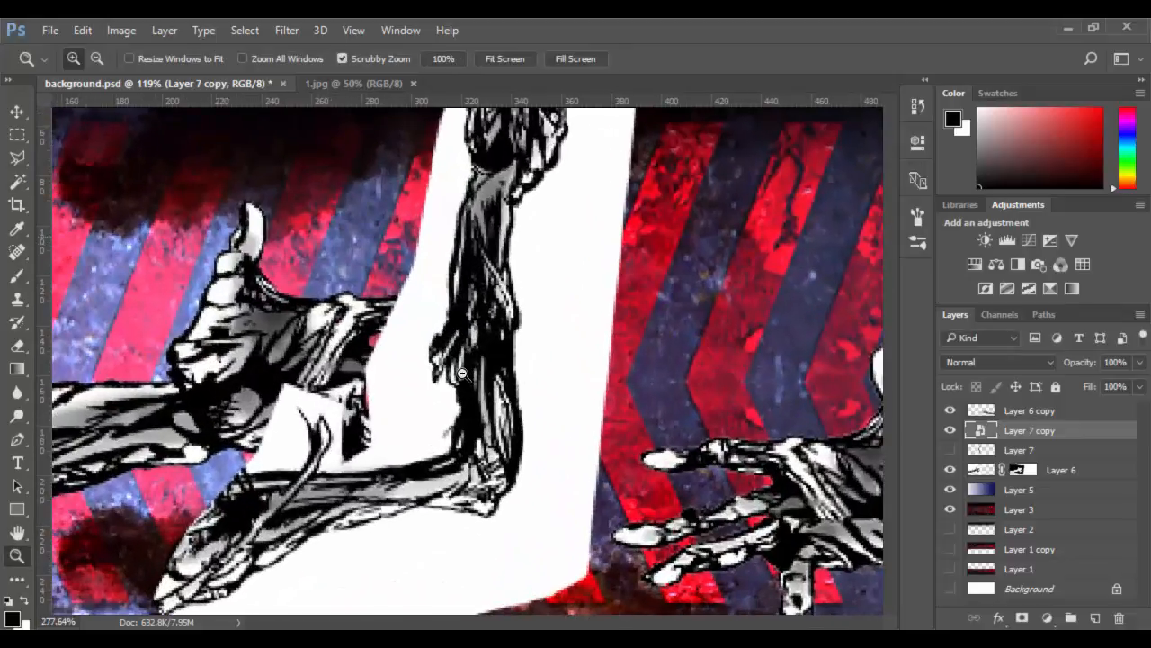
drag(502, 409, 439, 416)
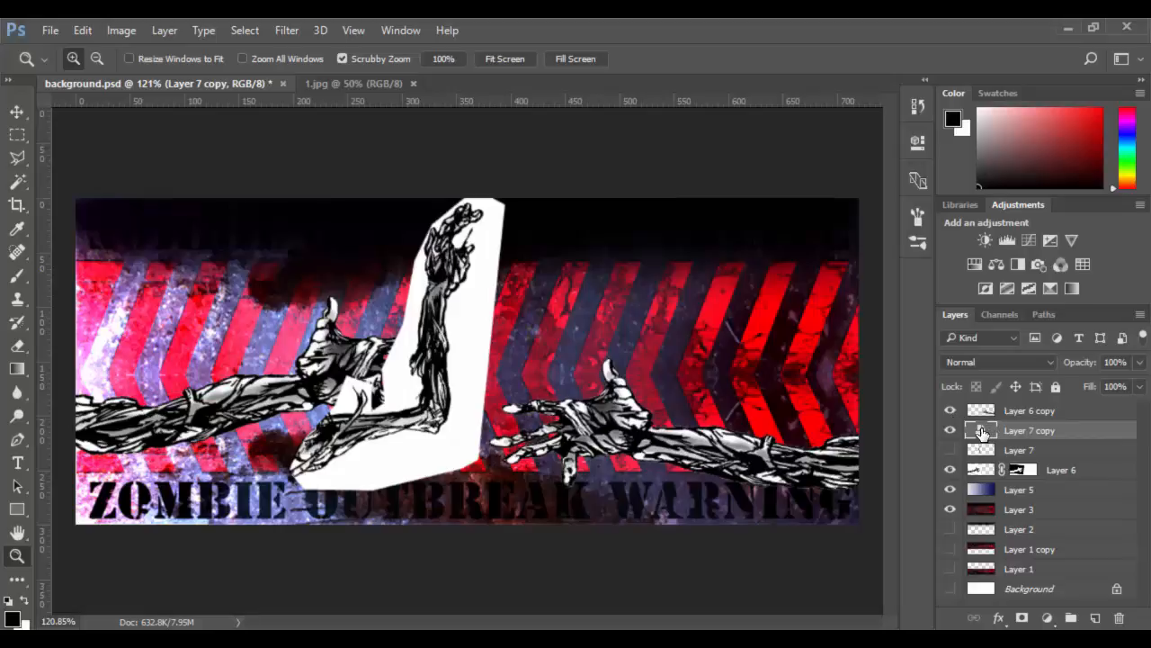
Open the Layer 7 copy smart object's contents and mask out the white area around the arm using a Magic Wand selection.
double_click(981, 432)
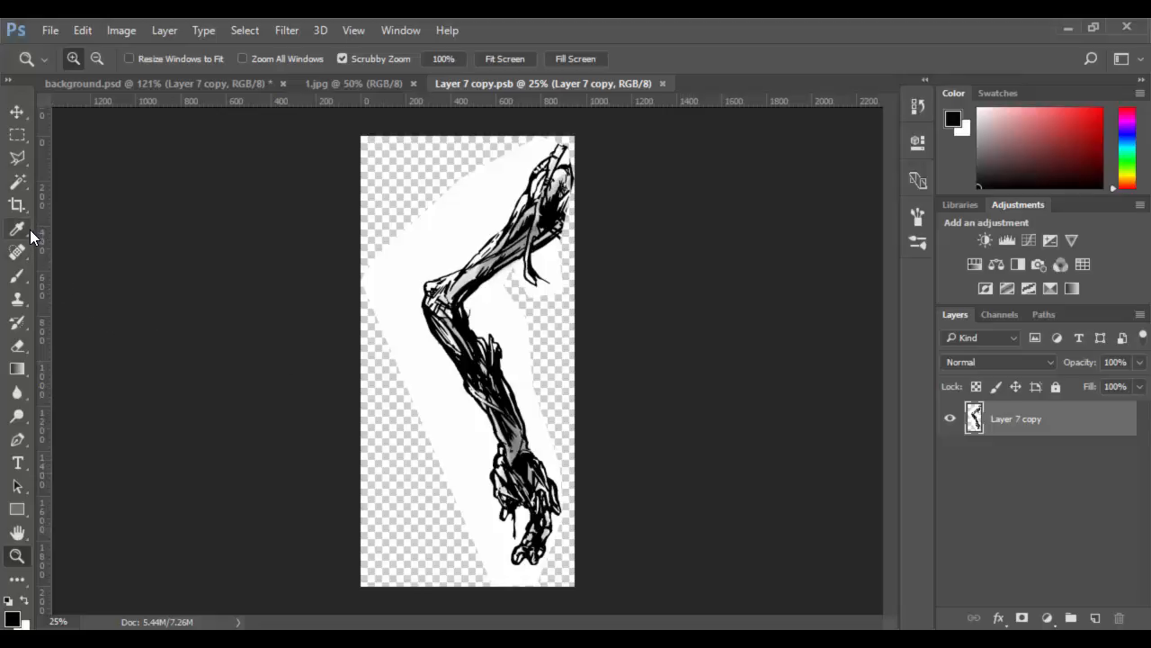
click(17, 181)
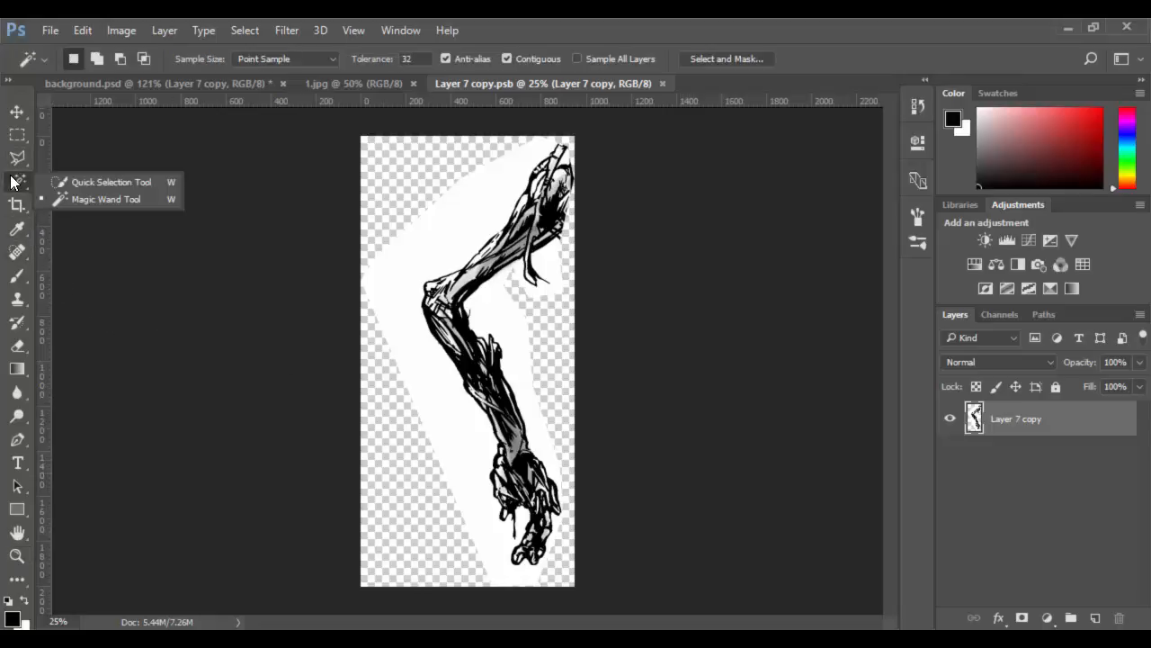
click(95, 197)
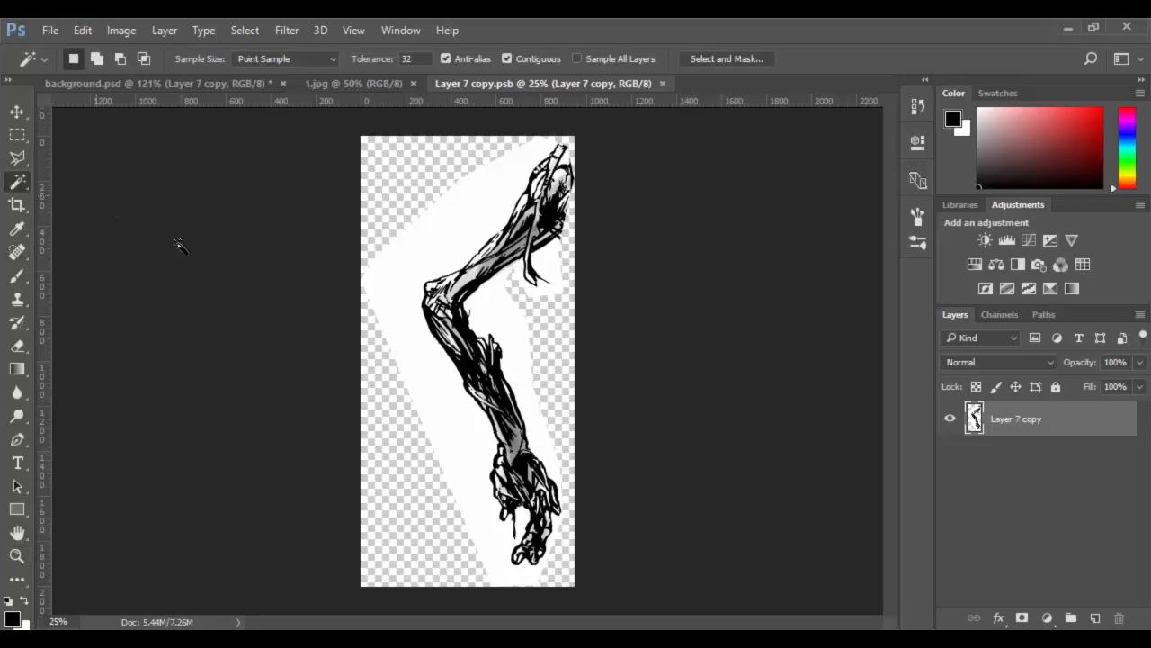
click(419, 248)
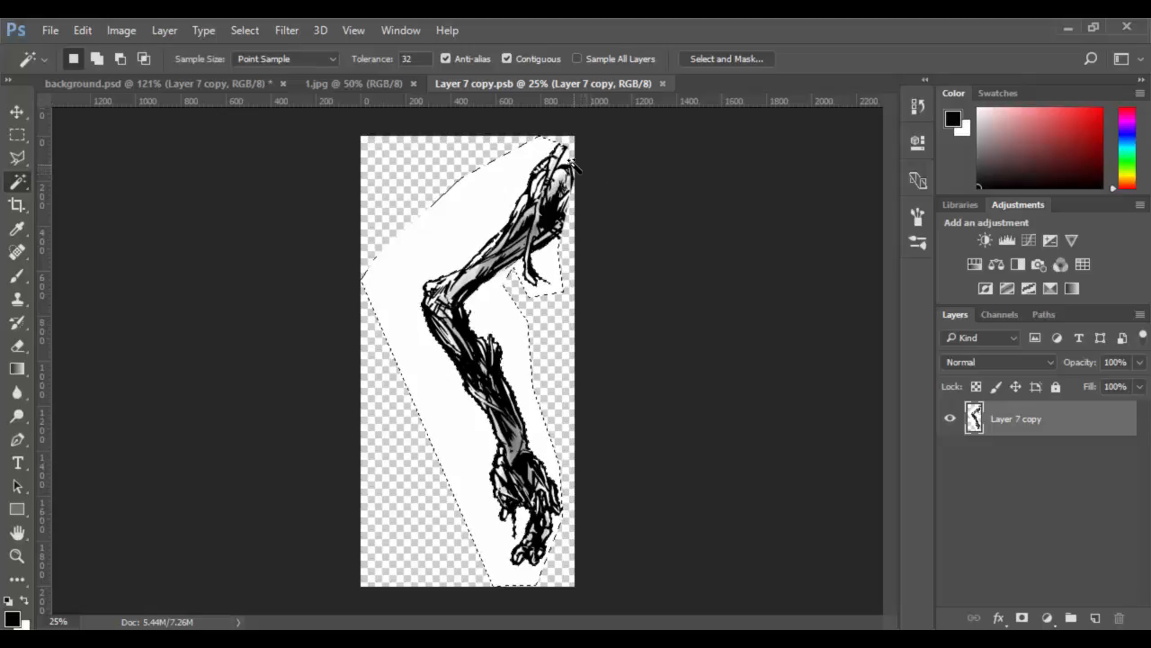
key(shift)
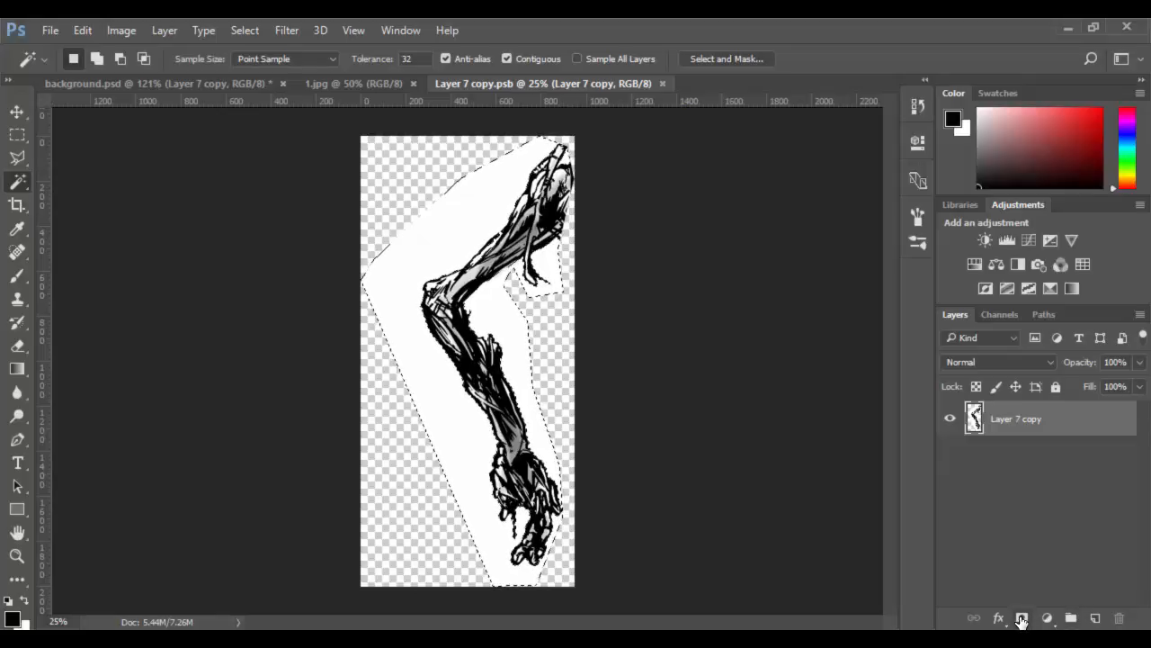
click(1023, 620)
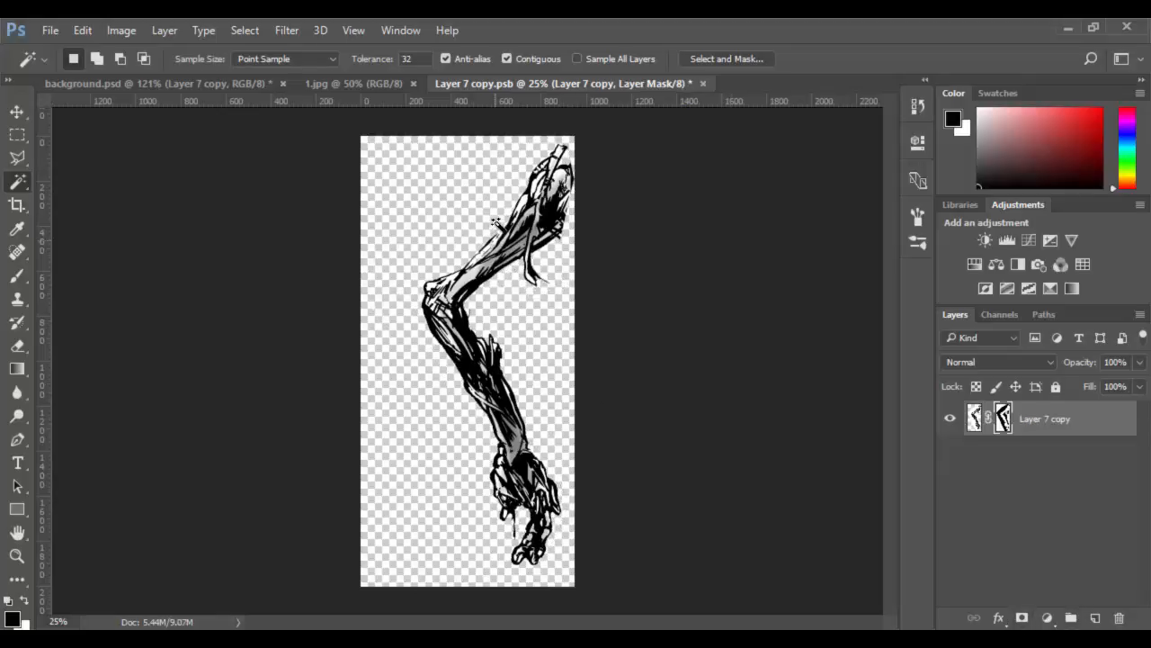
Inspect the masked arm's edges, and close Layer 7 copy.psb, saving its changes back to the banner.
key(z)
drag(603, 171, 779, 429)
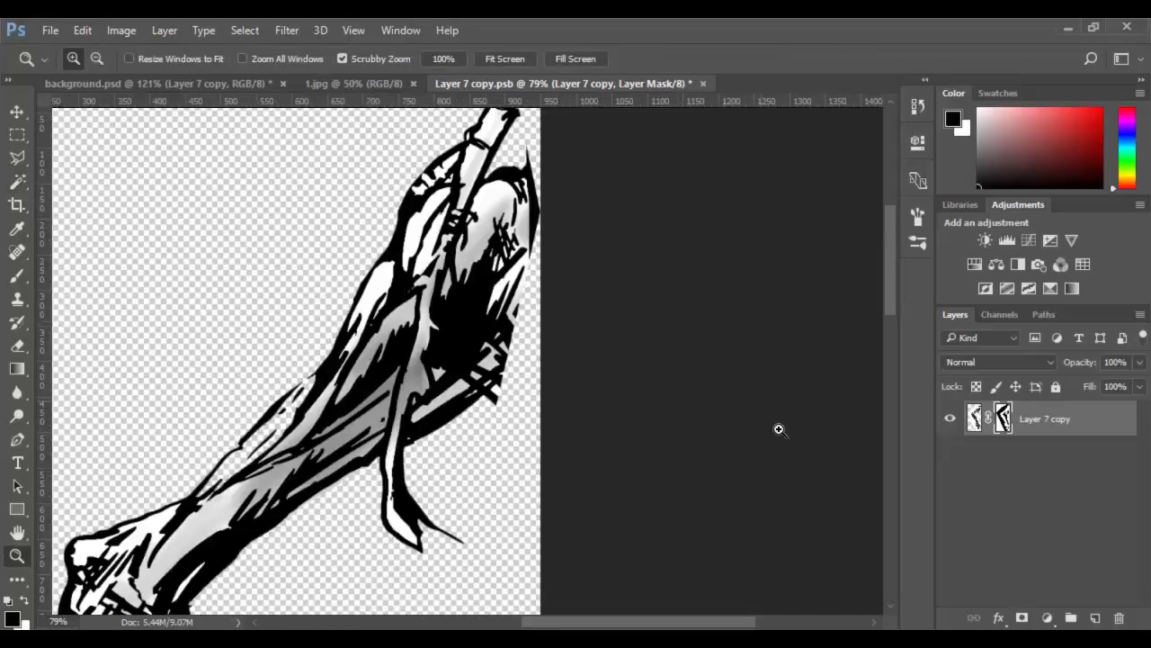
drag(495, 507, 601, 508)
drag(480, 340, 382, 352)
drag(524, 293, 566, 261)
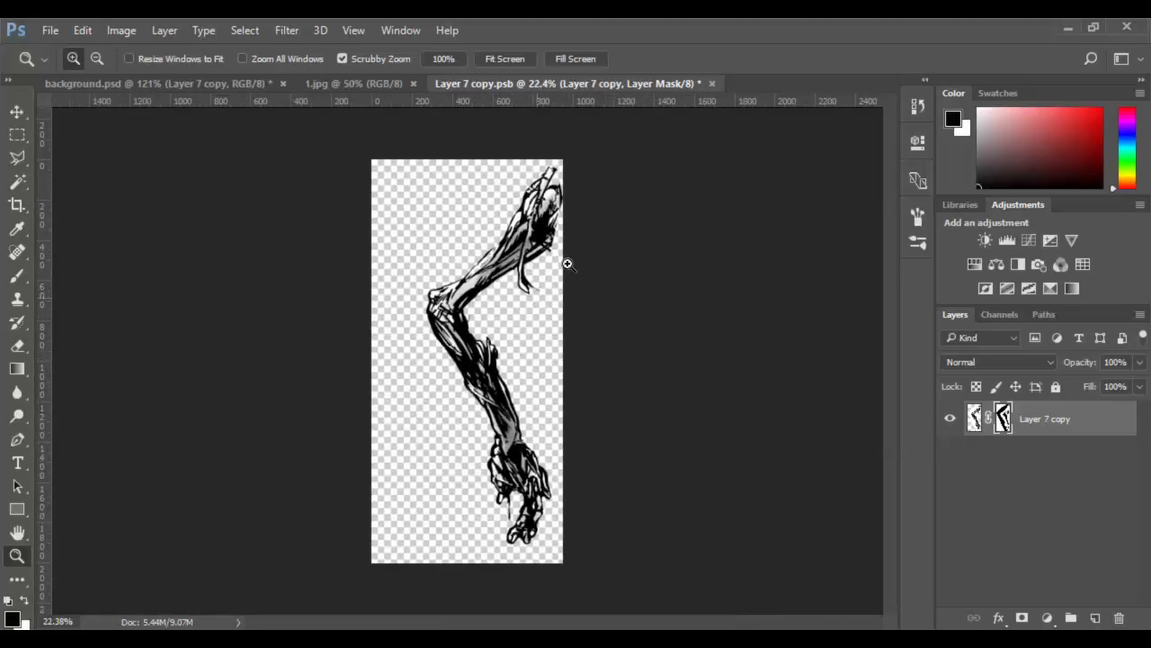
click(712, 83)
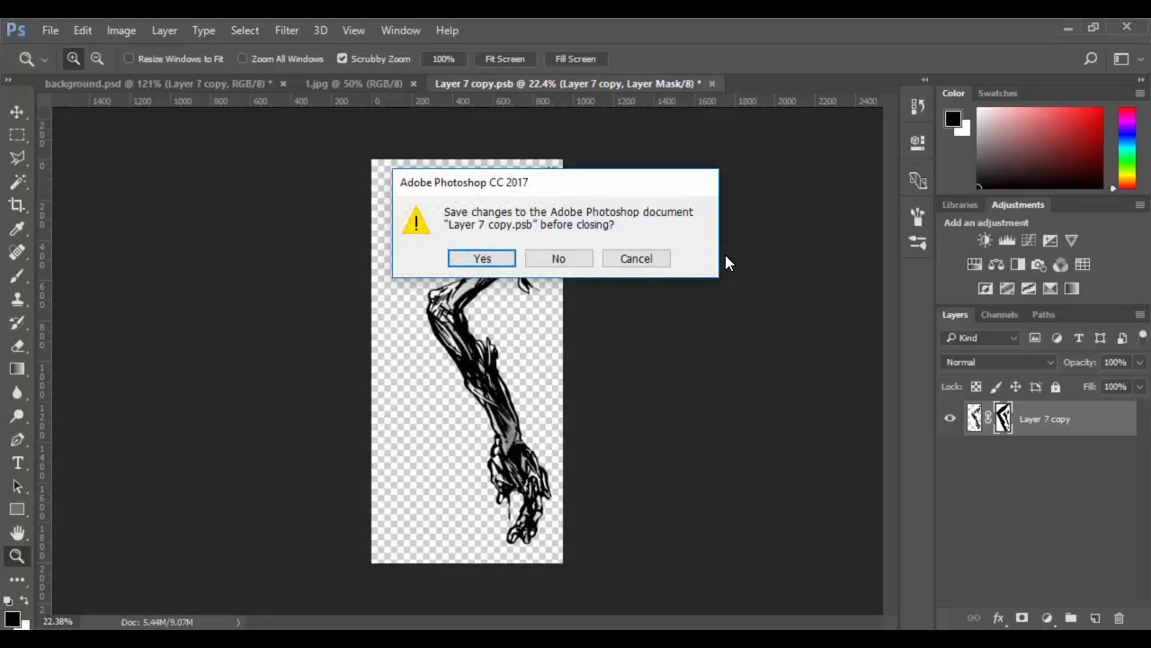
click(502, 258)
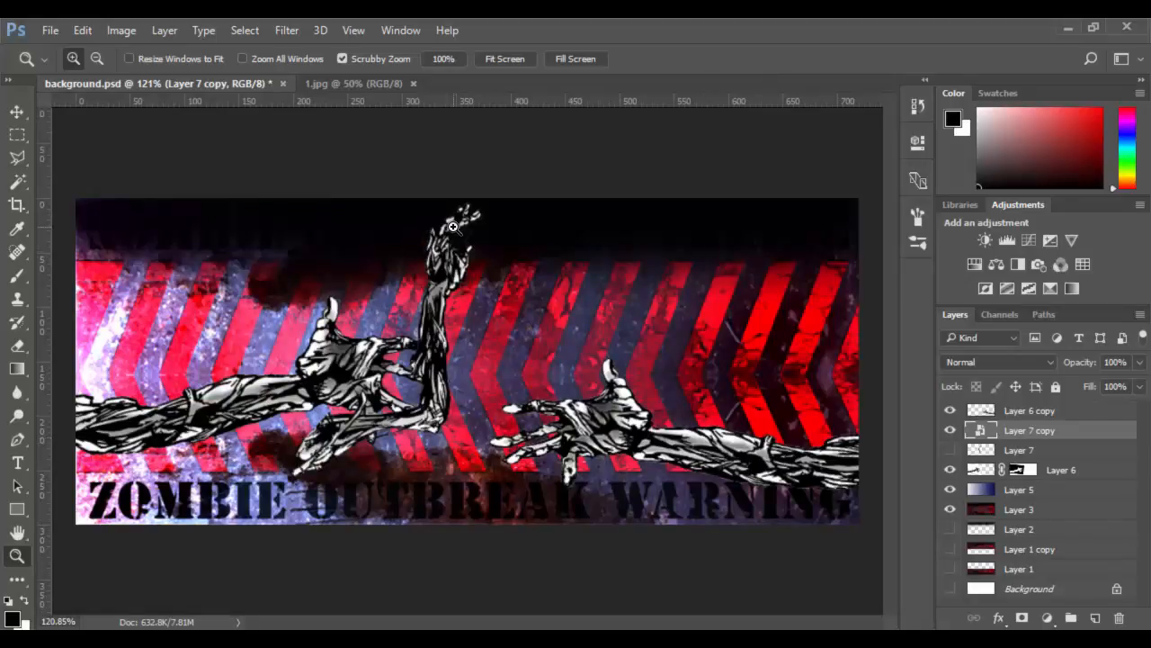
Rotate the masked Layer 7 copy arm to about -79.20°, enlarge it to about 21.8%, and place it reaching down from the banner's upper edge.
click(17, 113)
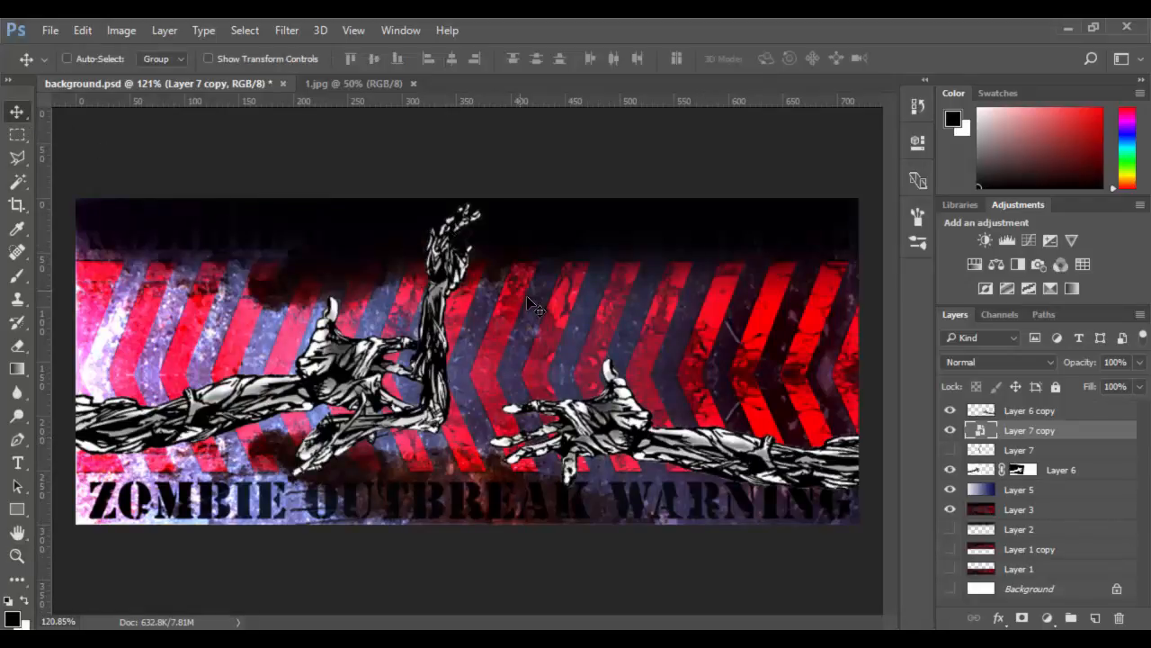
drag(441, 285, 495, 306)
key(ctrl+t)
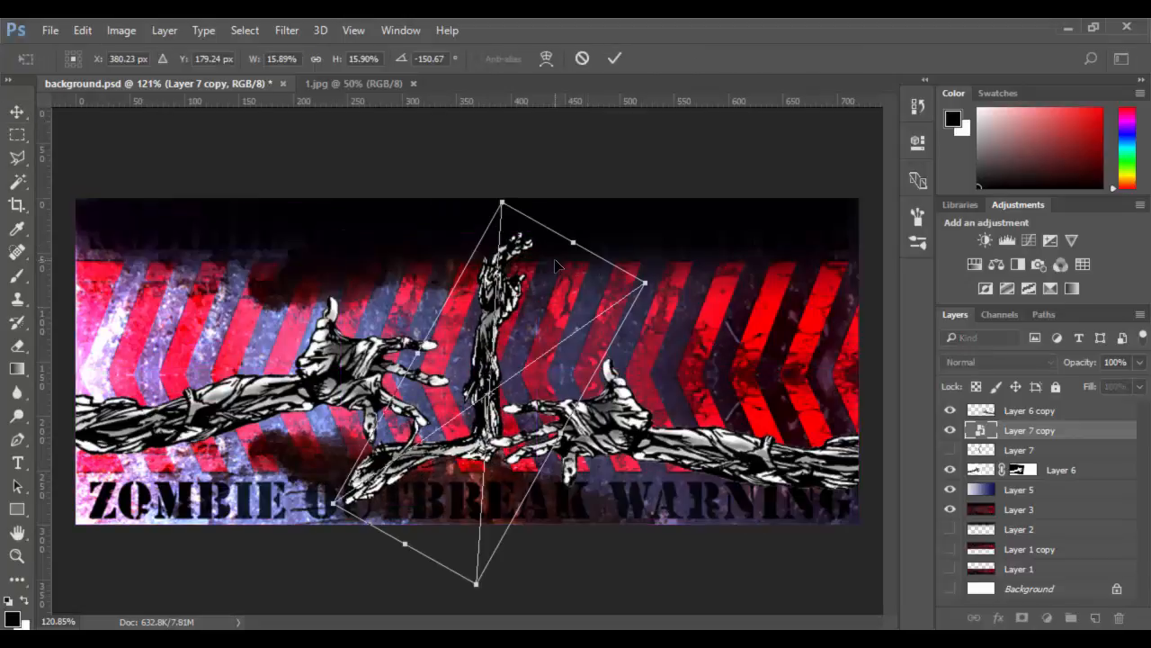
drag(656, 295, 651, 491)
drag(726, 321, 808, 300)
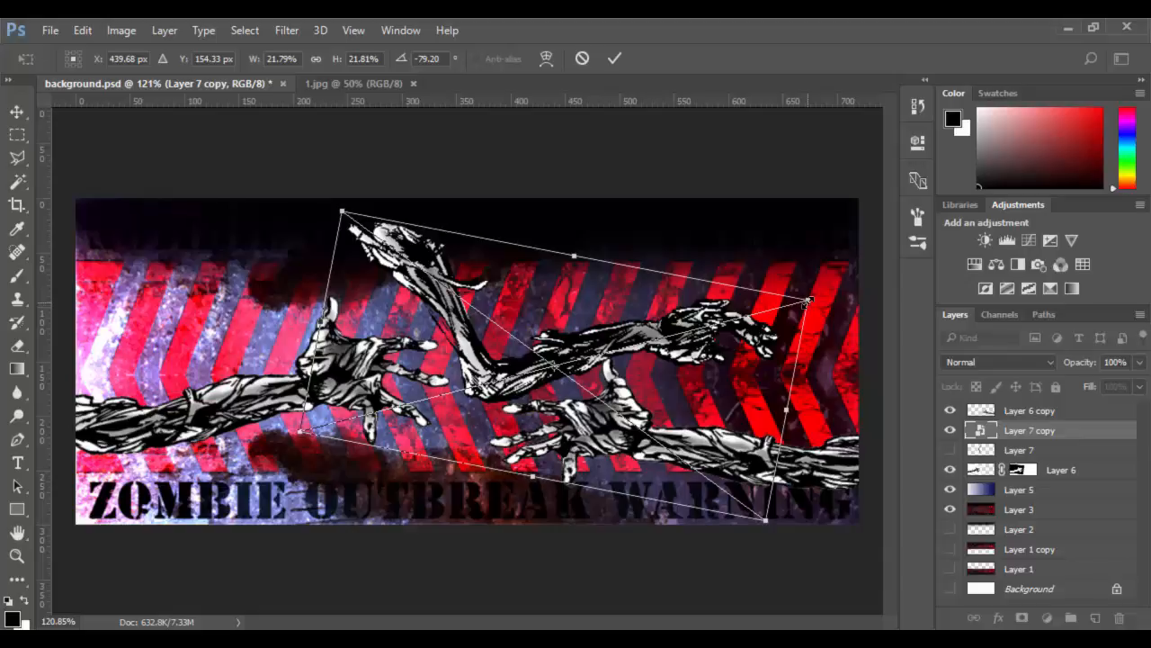
key(Return)
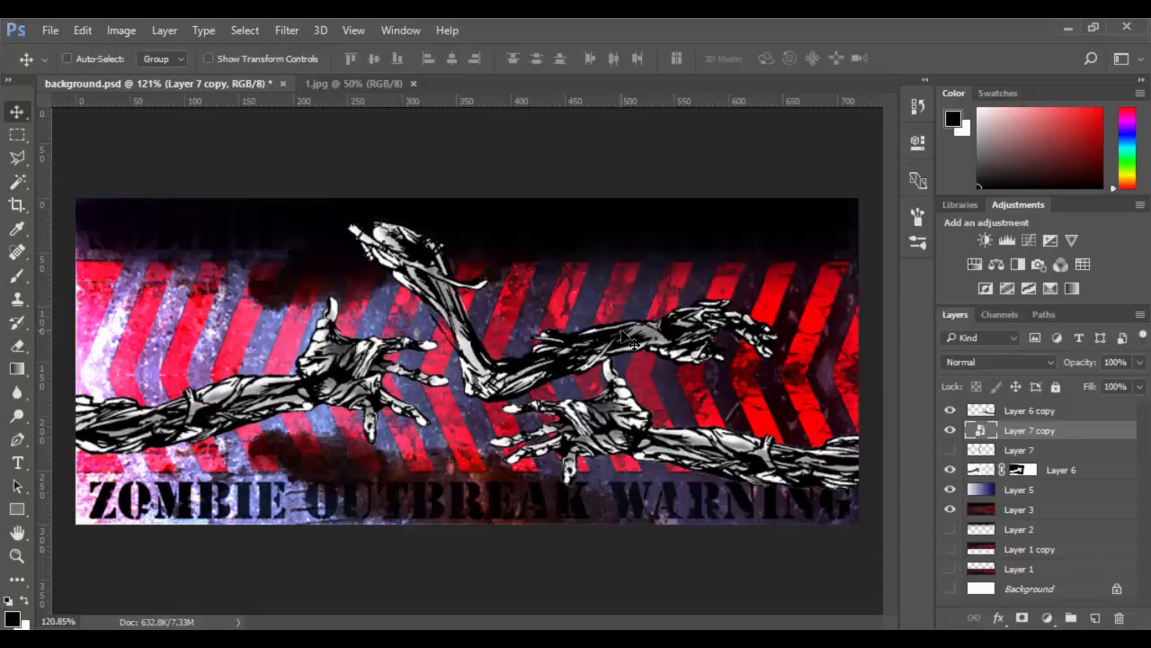
drag(635, 342, 631, 311)
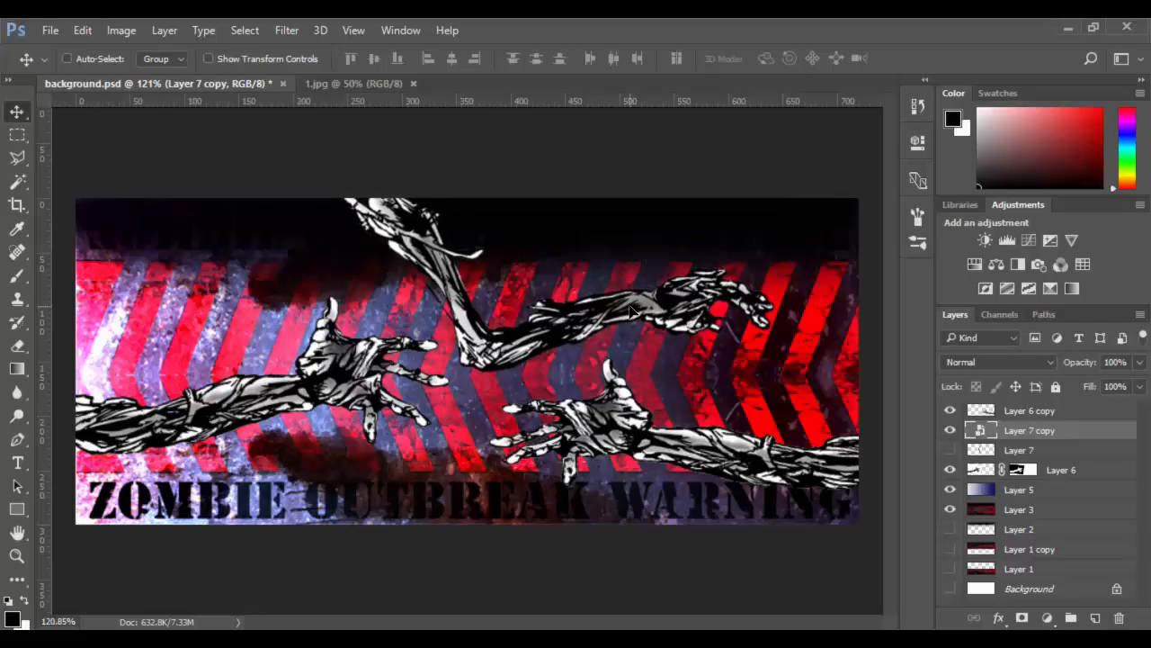